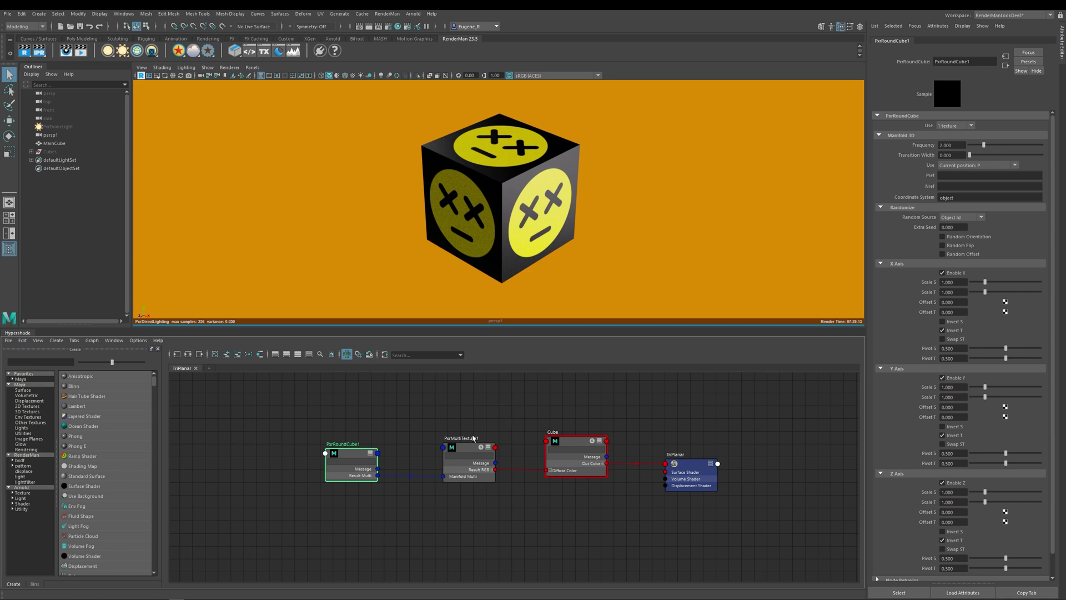
# Examine the attributes of the PxrMultiTexture1 and PxrRoundCube1 nodes that feed the Cube shader.
pyautogui.moveTo(468, 450); pyautogui.dragTo(470, 444)
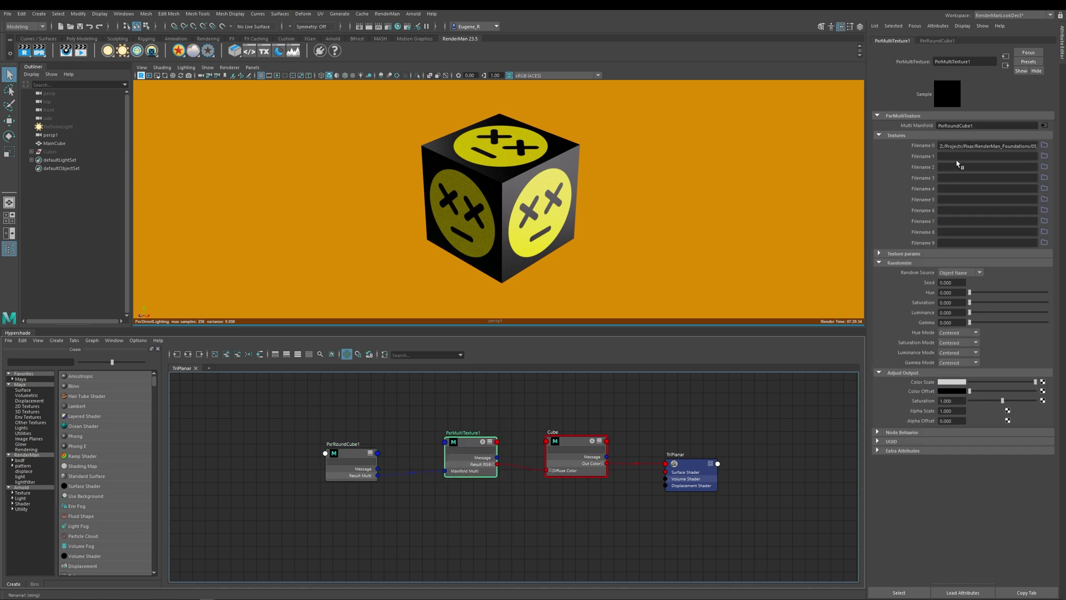
pyautogui.moveTo(355, 451); pyautogui.dragTo(349, 445)
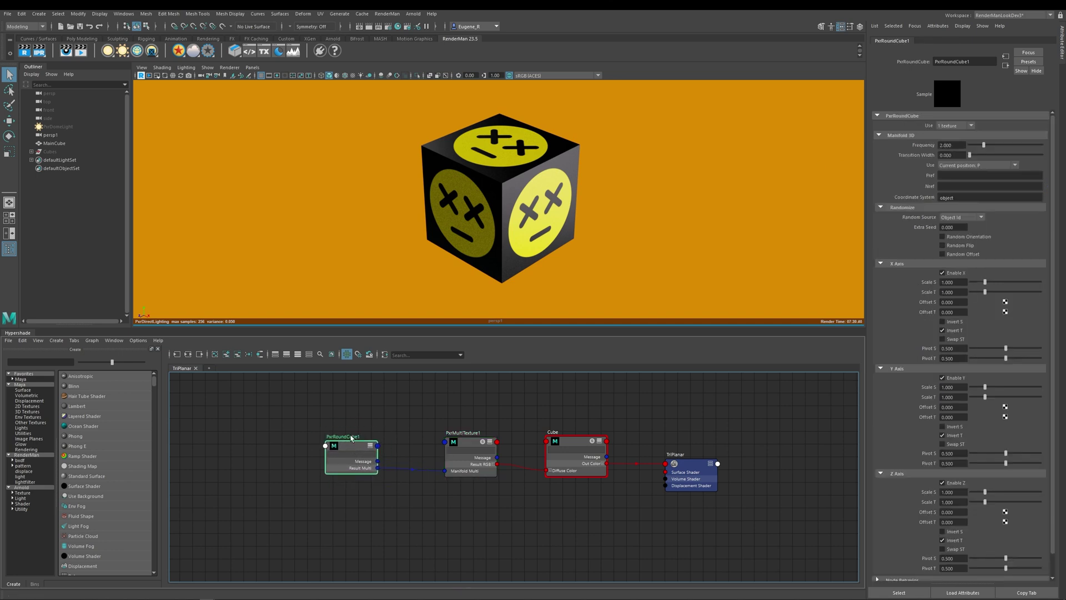
pyautogui.scroll(2, 404, 495)
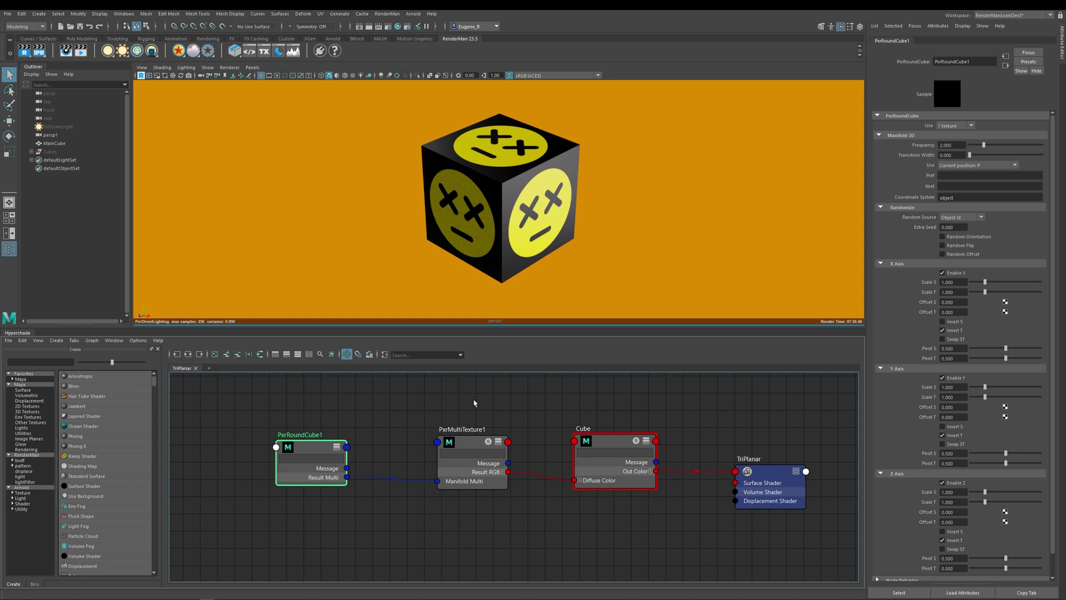
pyautogui.moveTo(472, 450); pyautogui.dragTo(475, 446)
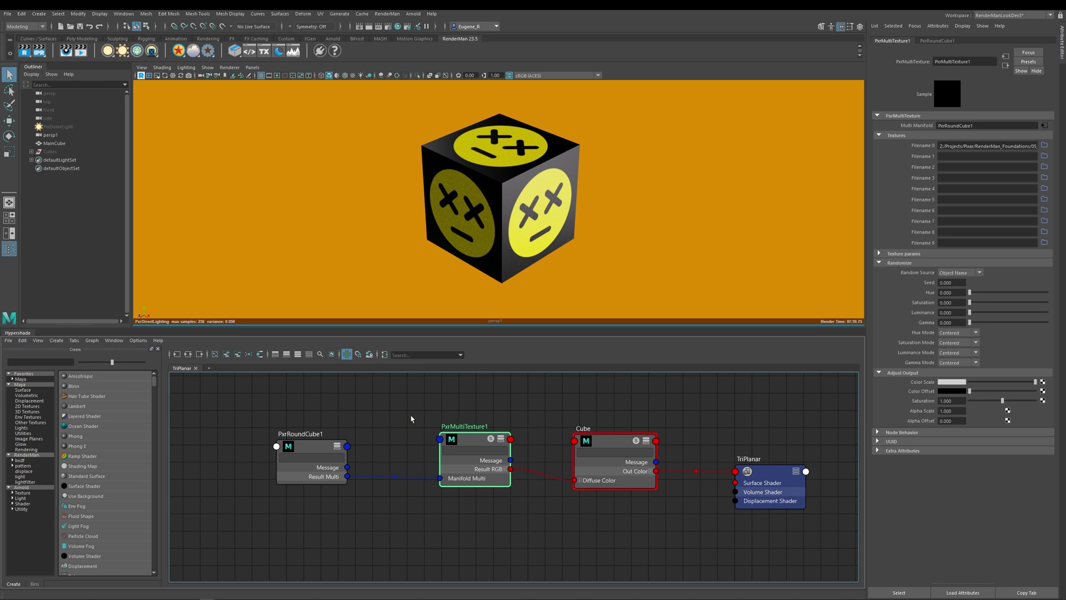
pyautogui.click(316, 447)
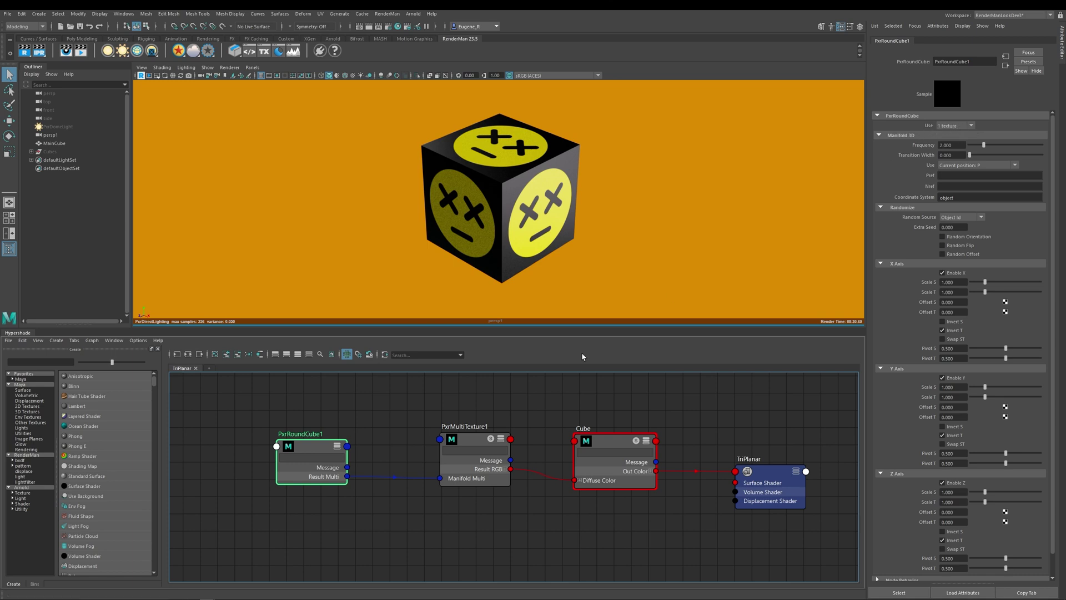
pyautogui.click(473, 436)
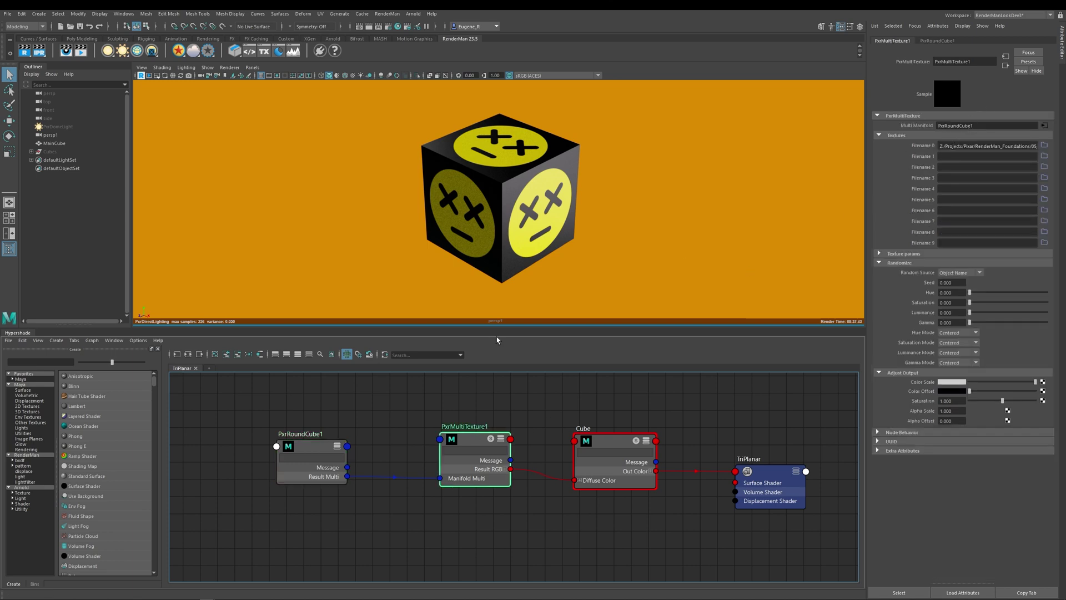
# Check the texture count options of PxrRoundCube1 and choose 1 texture.
pyautogui.click(955, 127)
pyautogui.click(956, 127)
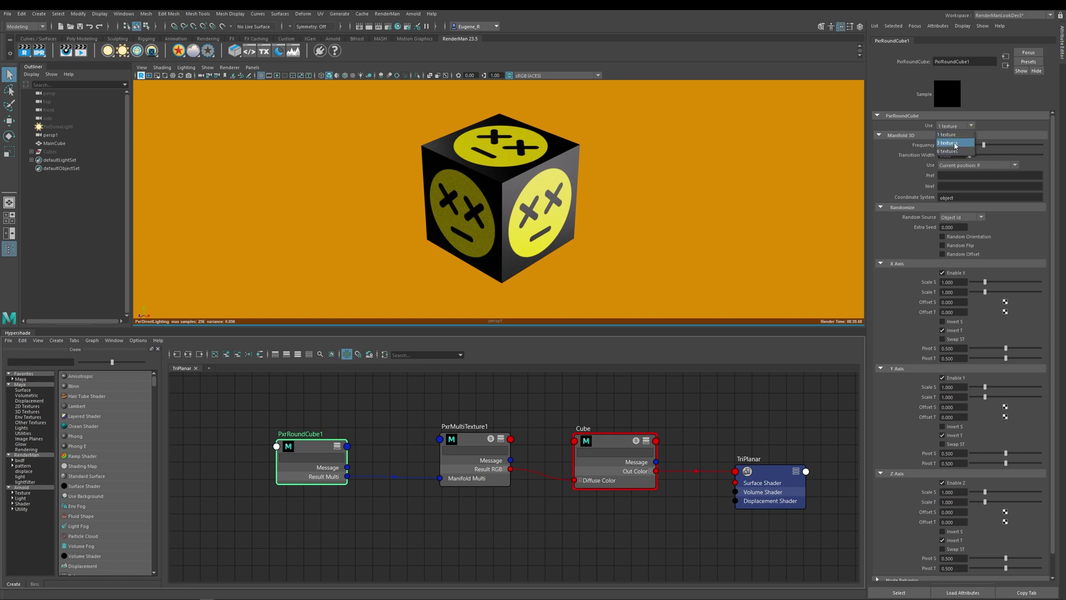
pyautogui.click(957, 135)
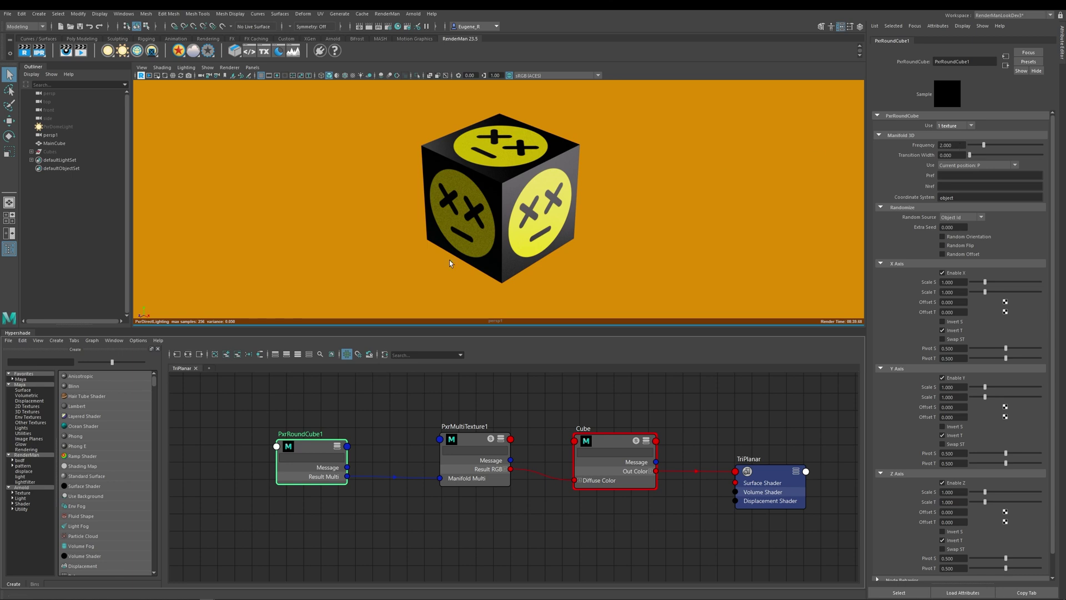
# Try manifold frequencies of 4, 6, 8 and 12 on PxrRoundCube1 to tile the texture more densely.
pyautogui.click(960, 145)
pyautogui.write('4')
pyautogui.press('Return')
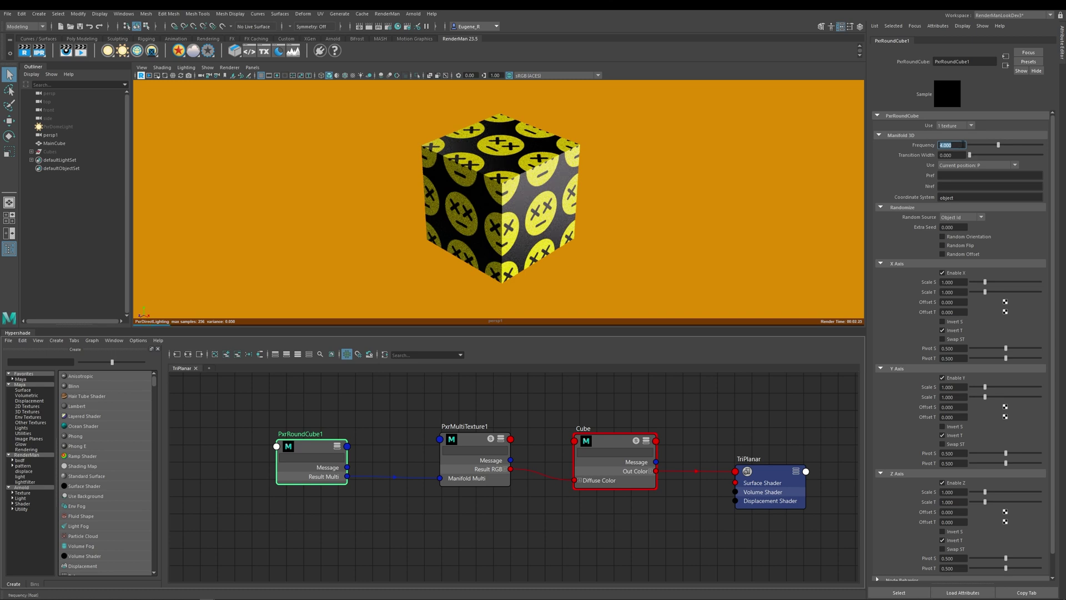
pyautogui.press('Return')
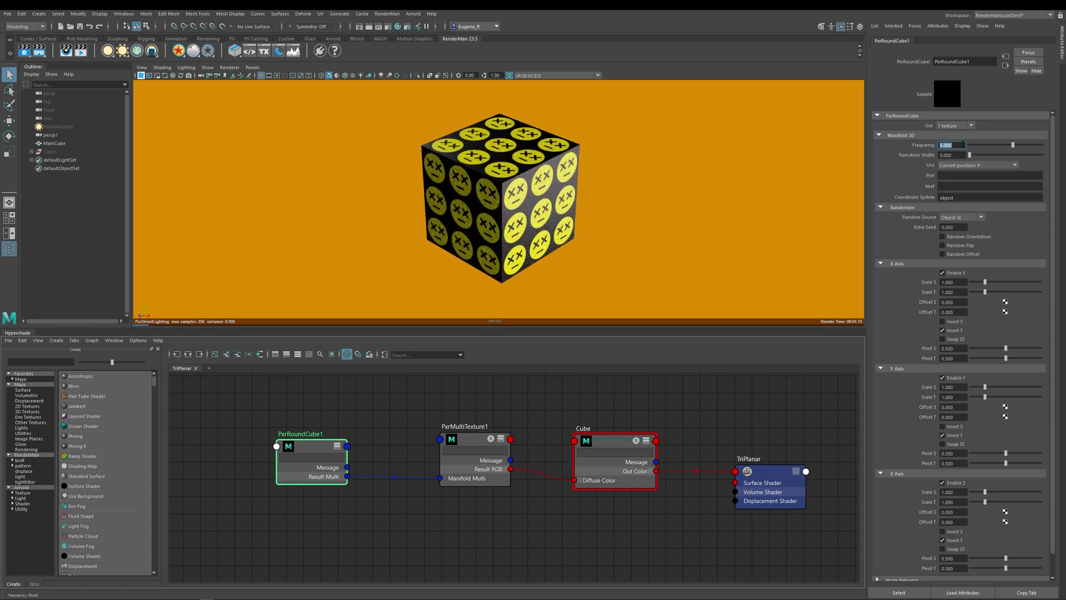
pyautogui.write('8')
pyautogui.press('Return')
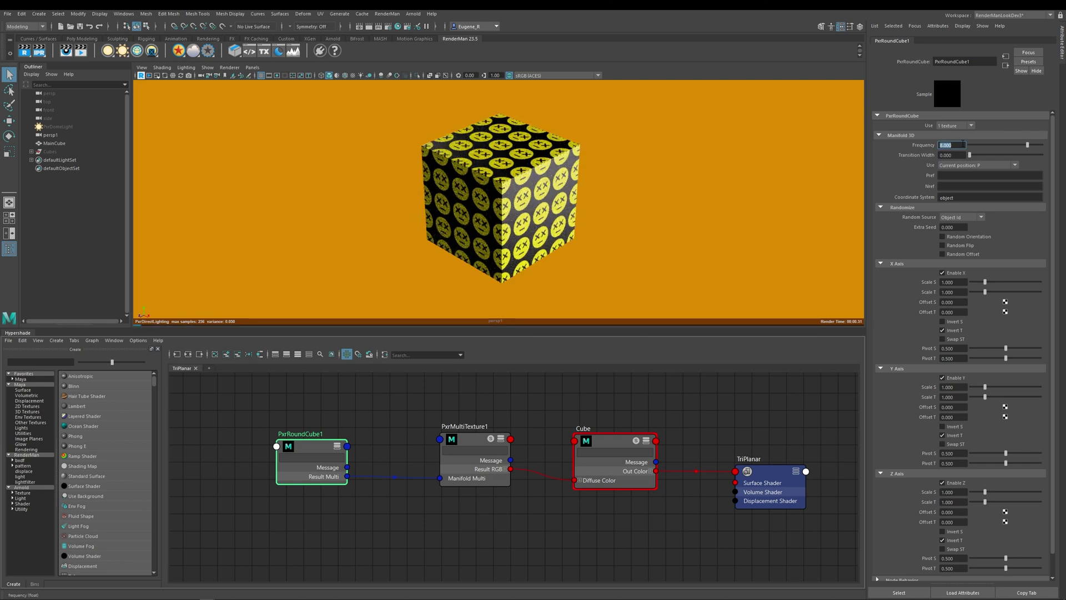
pyautogui.write('12')
pyautogui.press('Return')
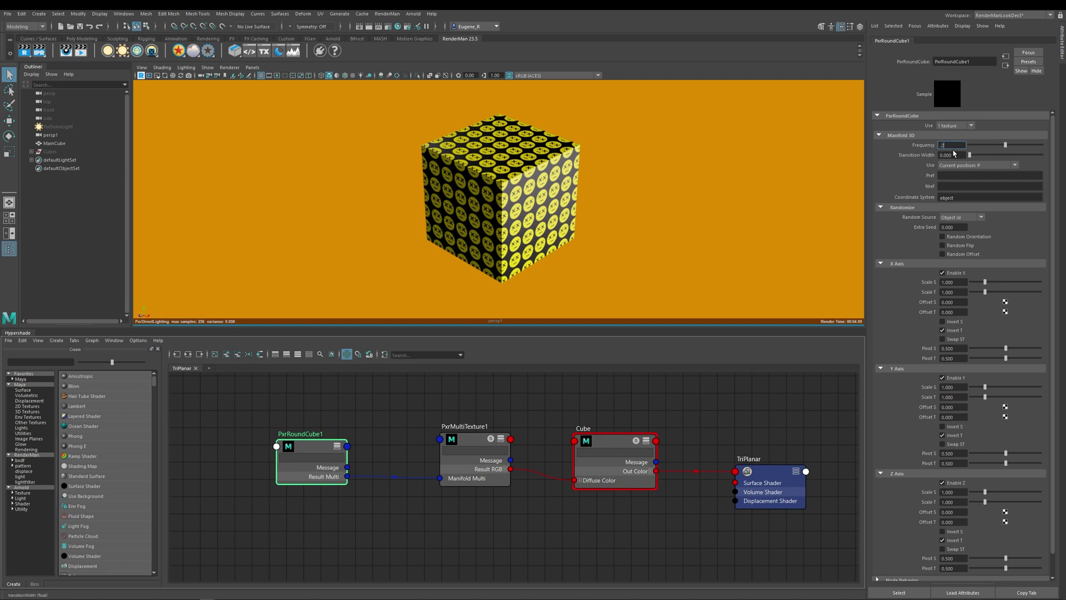
# Try low manifold frequencies of 0.2 and 0.12 on PxrRoundCube1 to enlarge the projected texture.
pyautogui.press('Return')
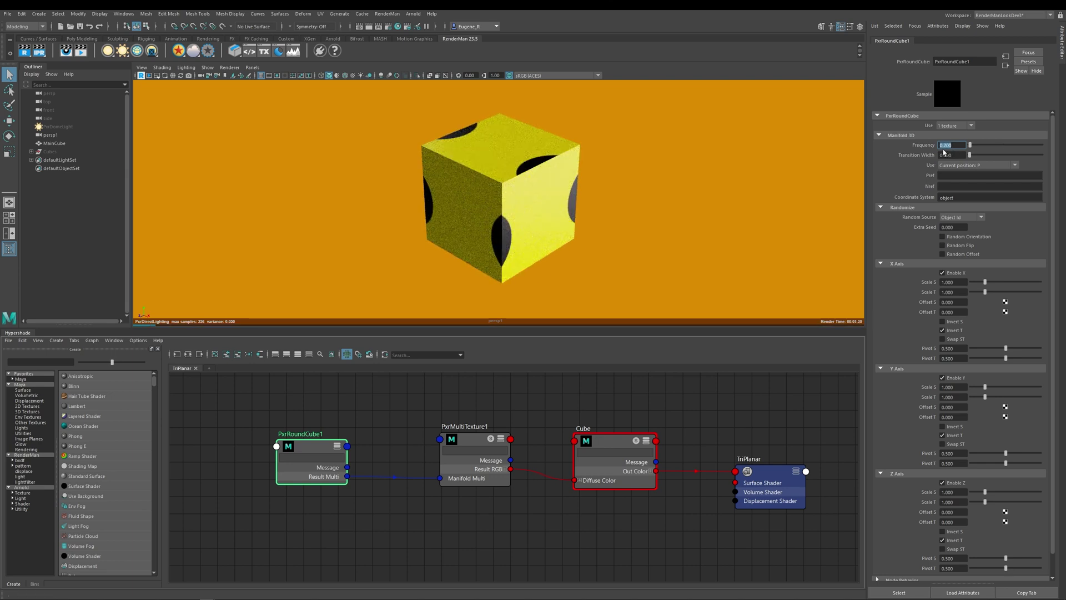
pyautogui.write('.12')
pyautogui.press('Return')
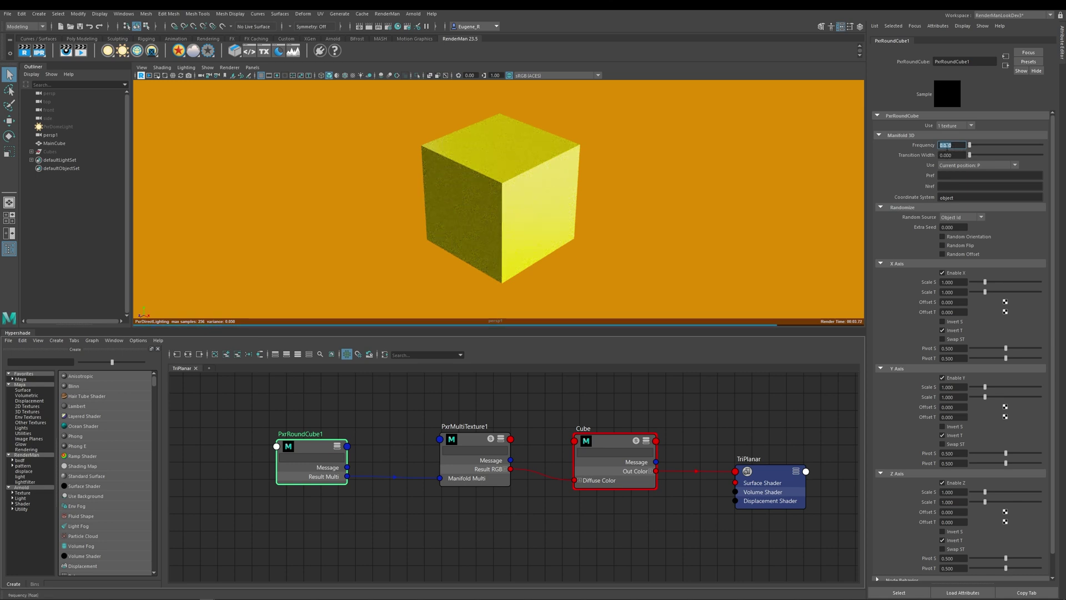
# Set the PxrRoundCube1 frequency to 2 and its transition width to 0.5.
pyautogui.write('2')
pyautogui.press('Tab')
pyautogui.write('.5')
pyautogui.press('Return')
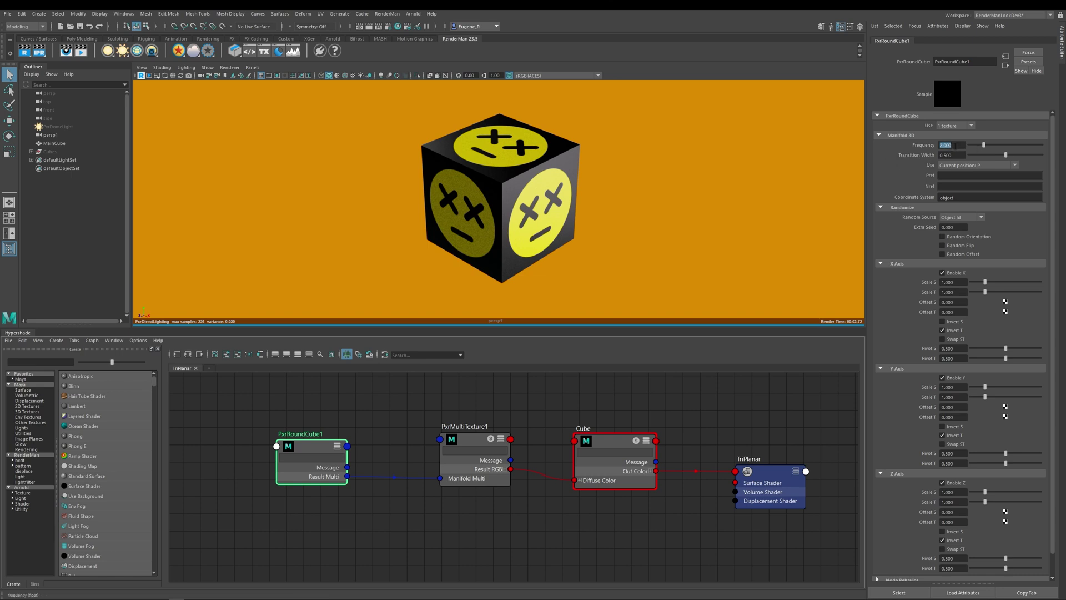
# Set the manifold frequency to 6 and display MainCube with smooth mesh preview.
pyautogui.write('6')
pyautogui.press('Return')
pyautogui.click(510, 221)
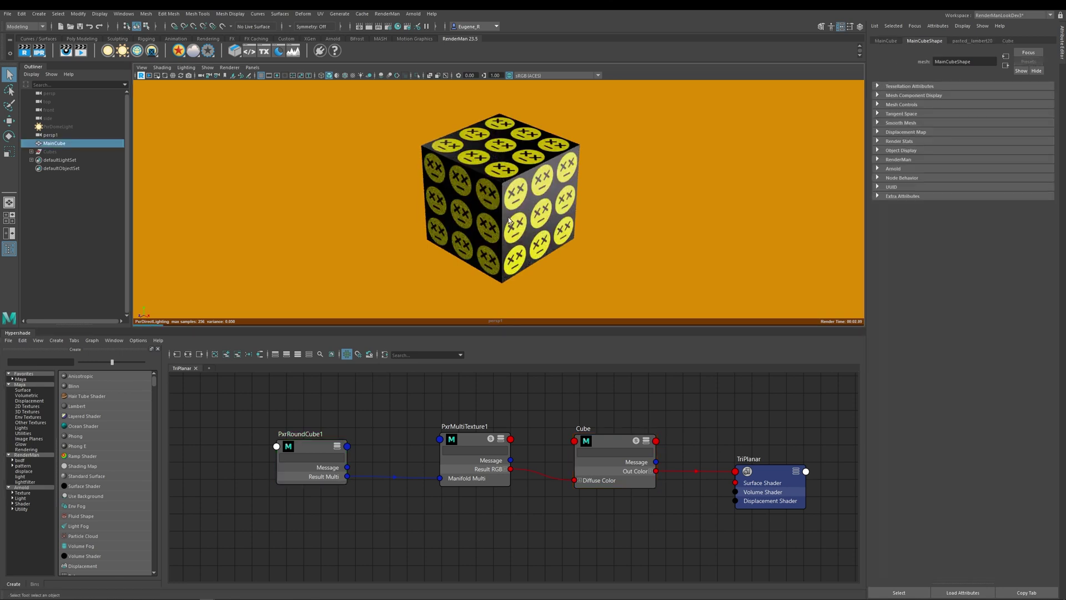
pyautogui.press('3')
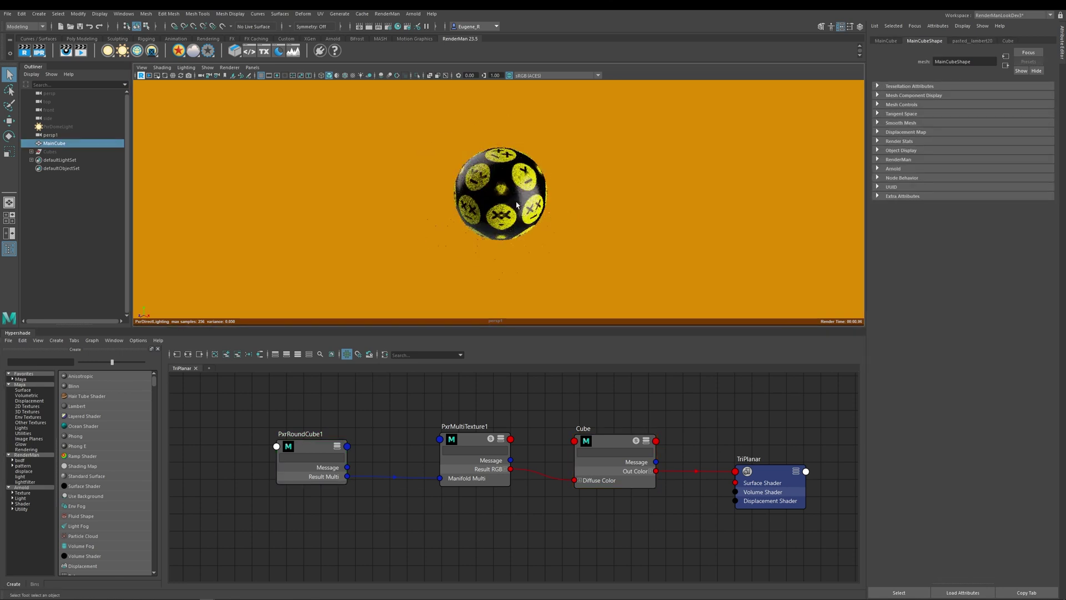
pyautogui.keyDown('alt'); pyautogui.moveTo(529, 215); pyautogui.dragTo(605, 190, button='right'); pyautogui.keyUp('alt')
# Try transition widths of 0 and 0.86 on PxrRoundCube1 to compare hard and blended projection seams on the sphere.
pyautogui.click(320, 449)
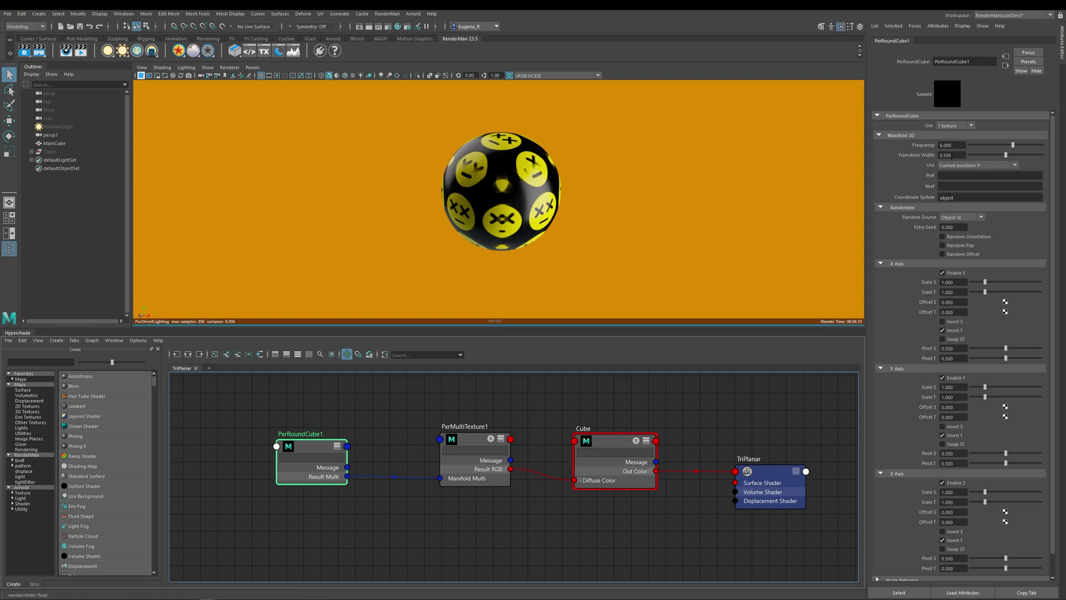
pyautogui.moveTo(1007, 156); pyautogui.dragTo(970, 156)
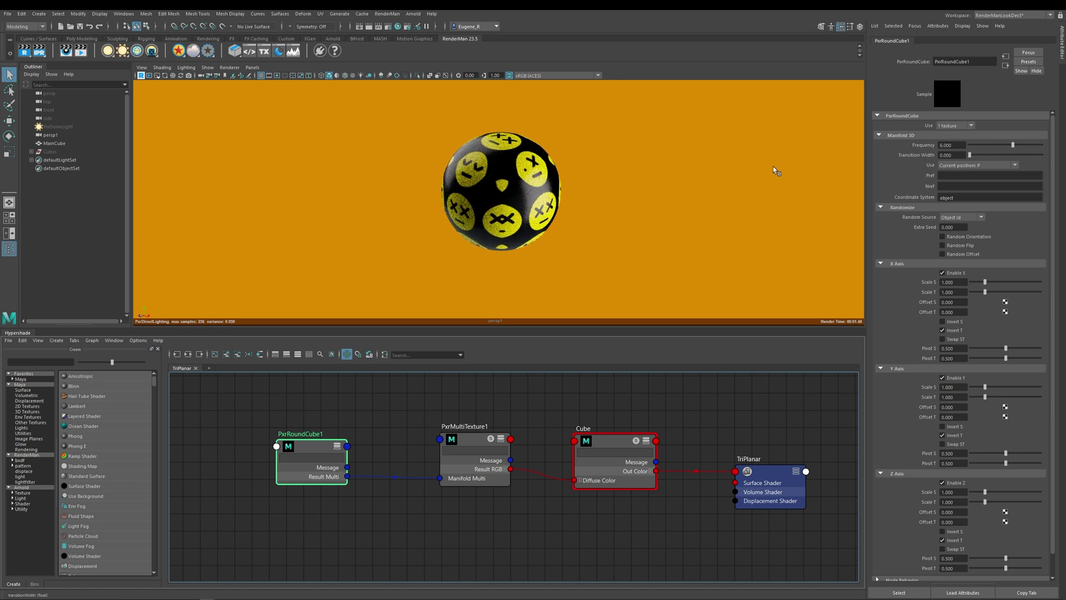
pyautogui.scroll(5, 587, 167)
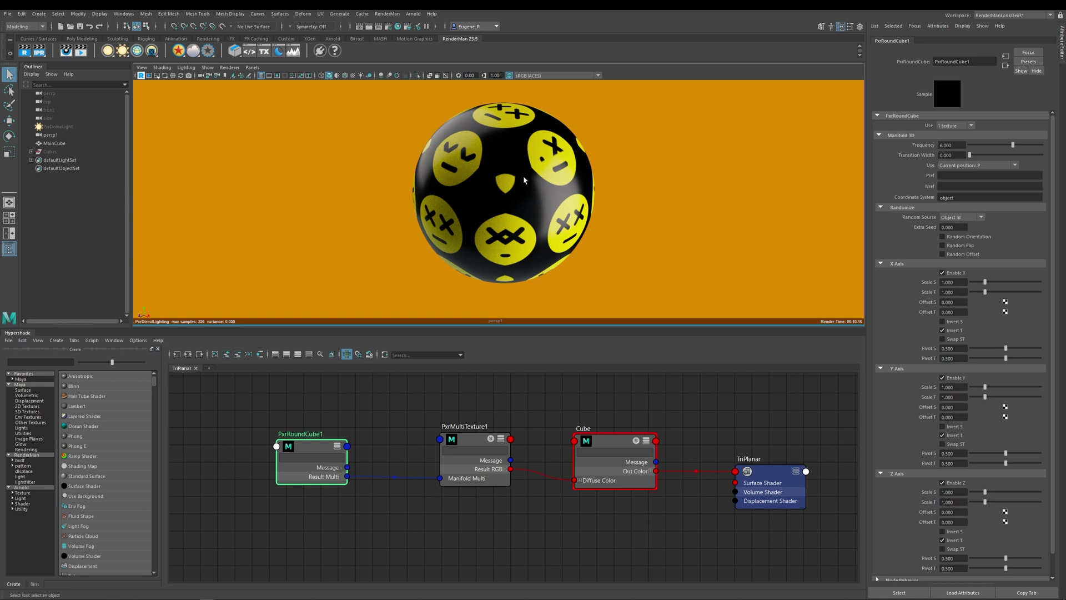
pyautogui.moveTo(972, 155); pyautogui.dragTo(1032, 156)
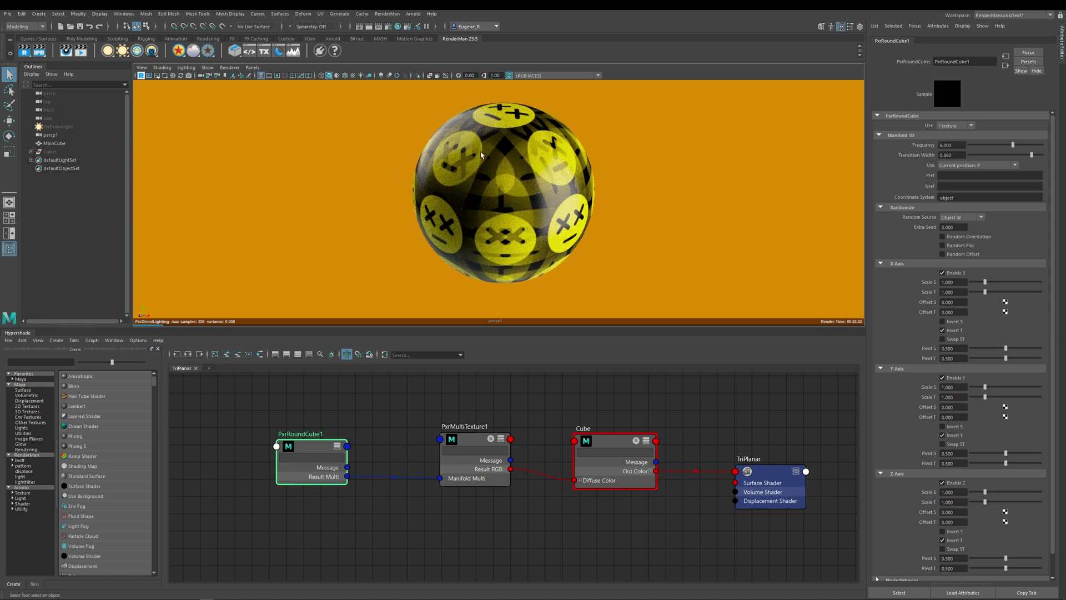
# Try a manifold frequency of 2, change it to 8, and set the transition width to 0.628.
pyautogui.doubleClick(950, 145)
pyautogui.write('2')
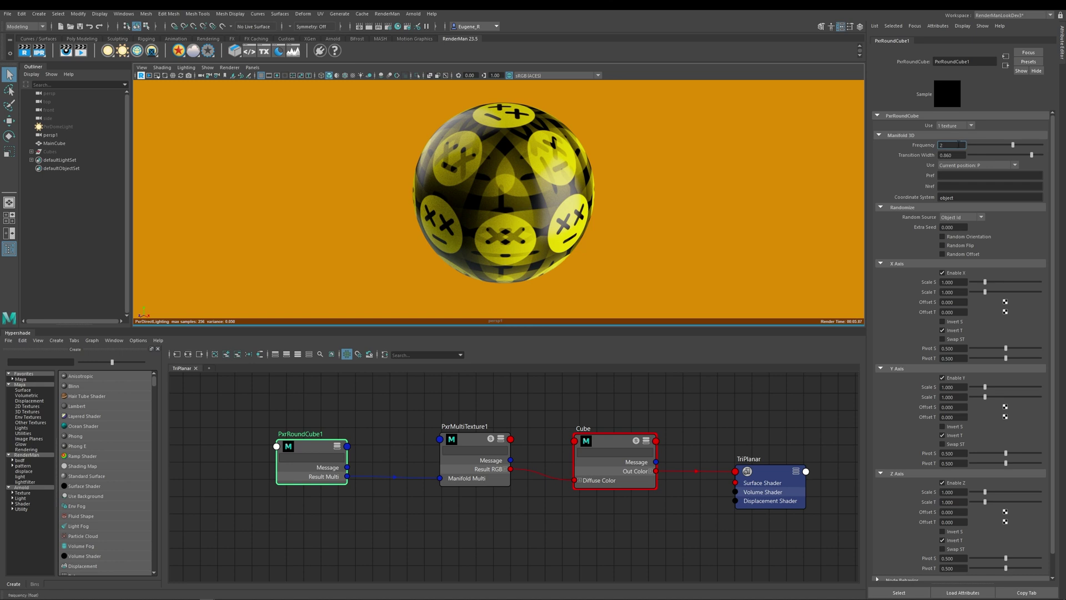
pyautogui.press('Return')
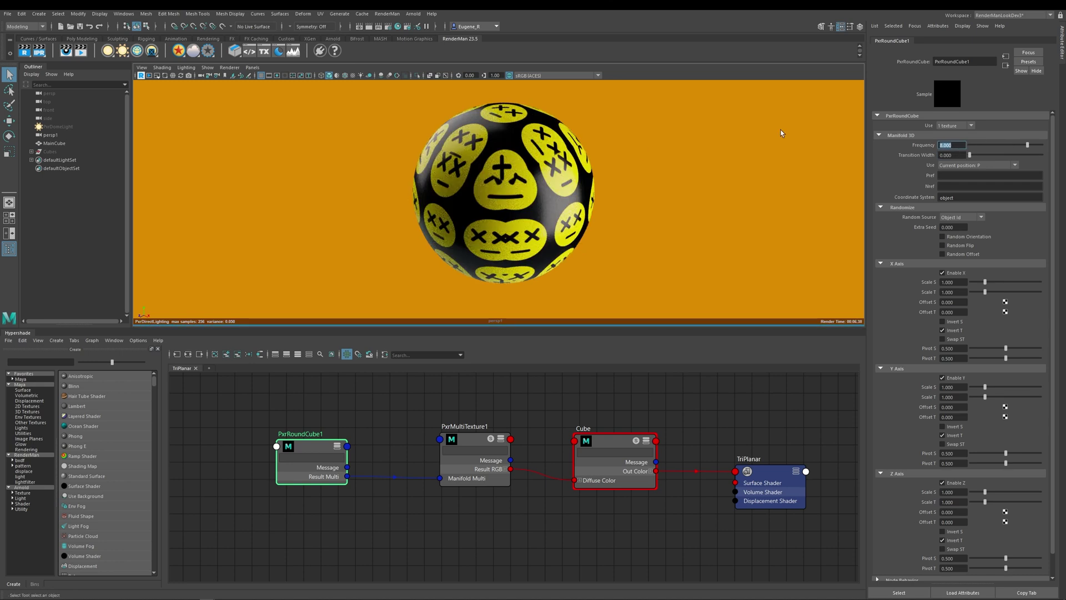
pyautogui.moveTo(970, 154); pyautogui.dragTo(1016, 158)
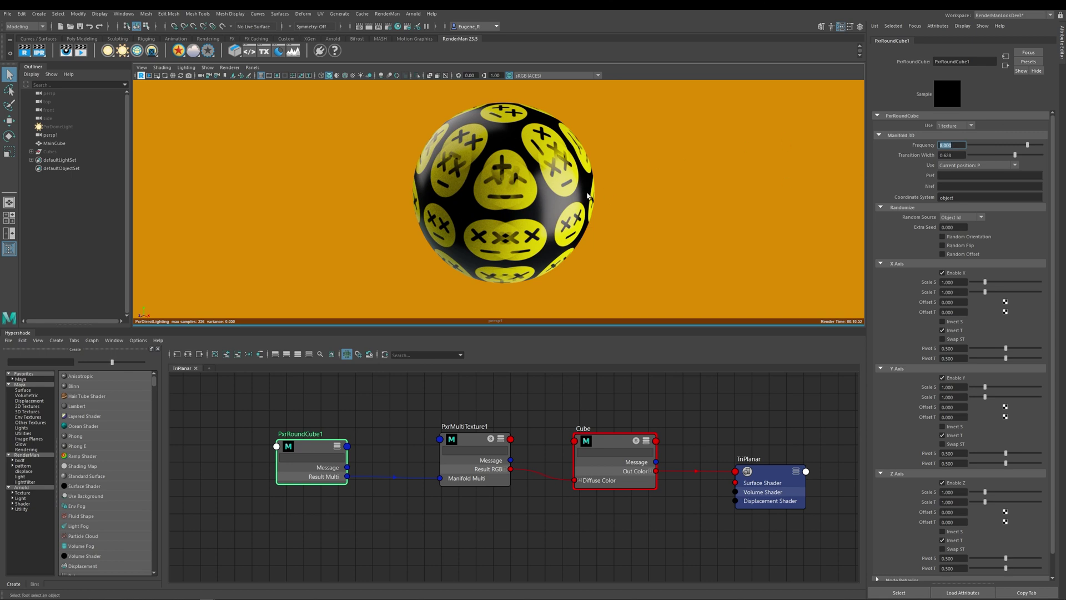
# Turn off smooth mesh preview on MainCube and reset the PxrRoundCube1 transition width to 0.5.
pyautogui.click(519, 194)
pyautogui.press('f')
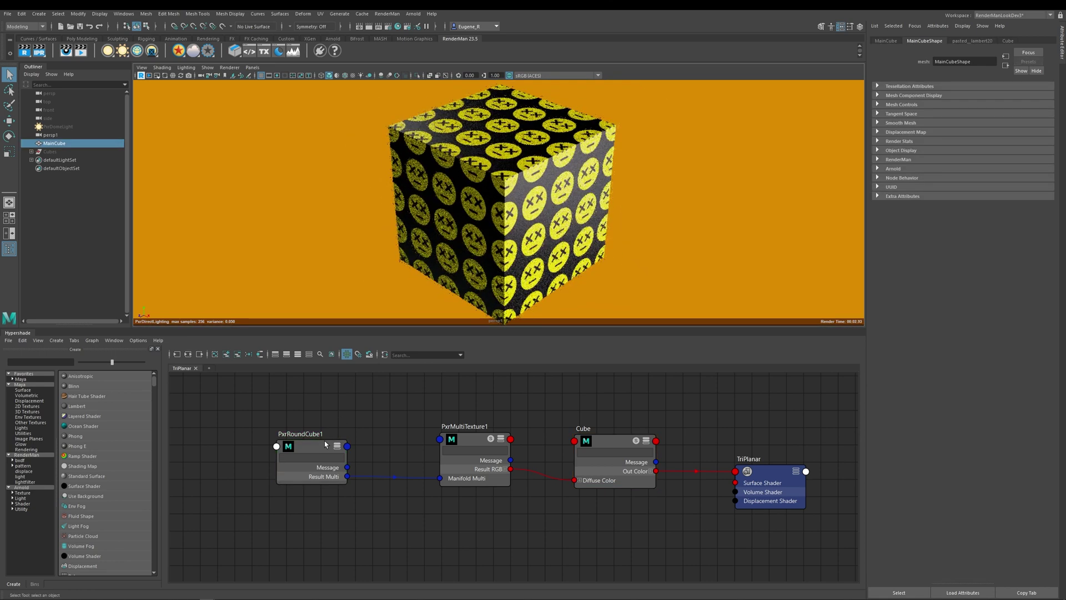
pyautogui.click(326, 445)
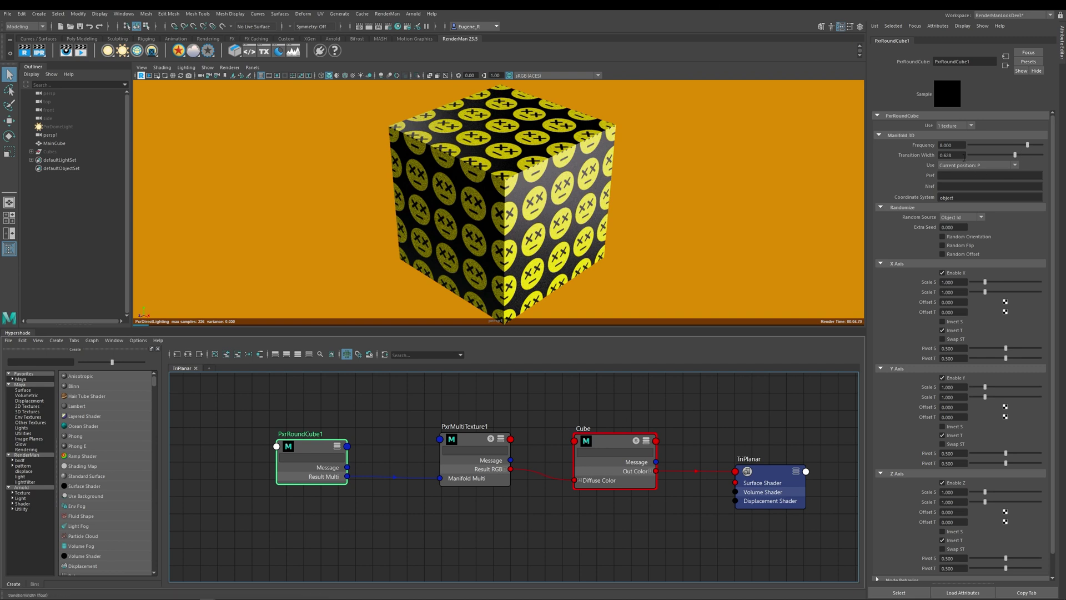
pyautogui.rightClick(927, 157)
pyautogui.click(939, 166)
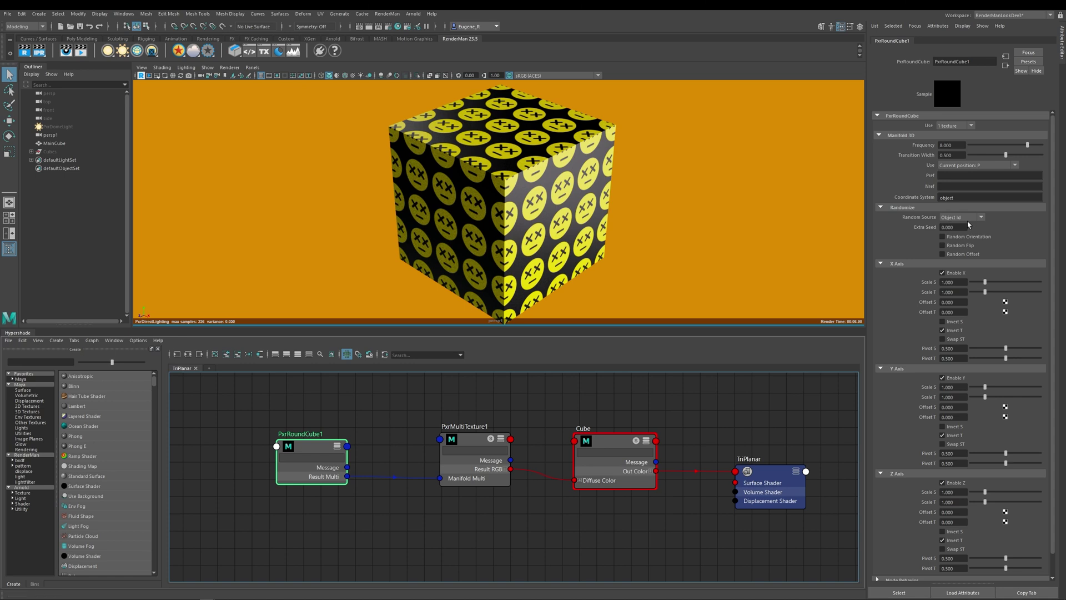
# Unhide the Cubes group so that the additional cubes render alongside MainCube.
pyautogui.click(54, 152)
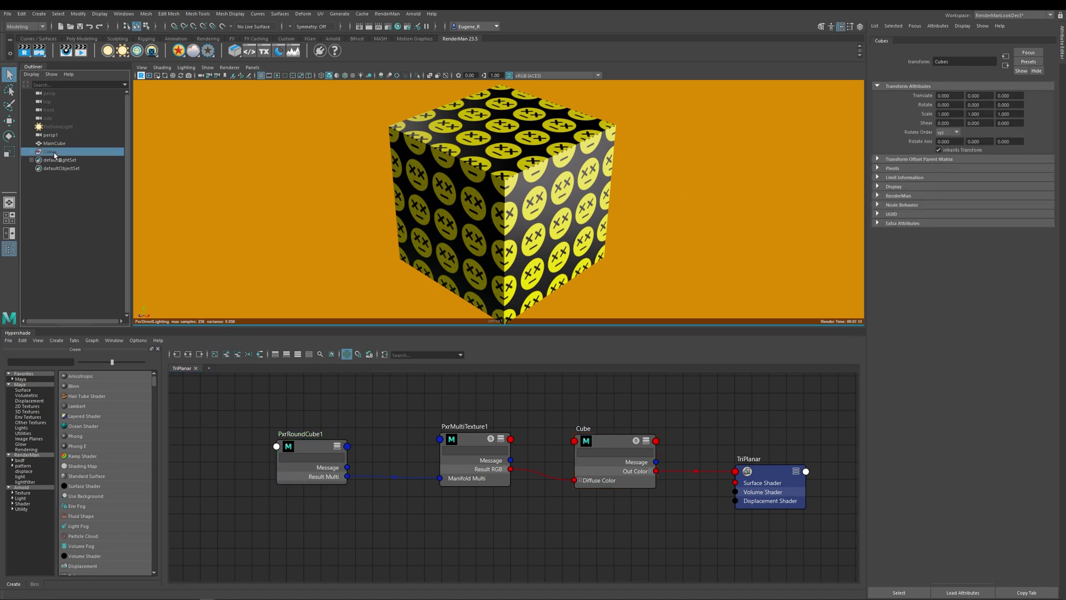
pyautogui.hotkey('shift', 'h')
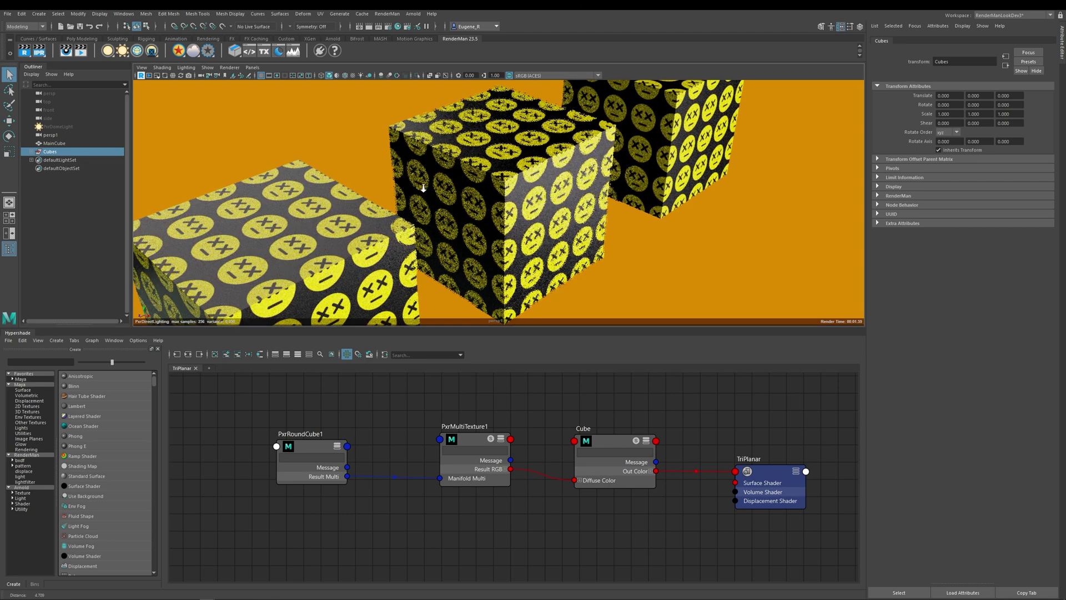
pyautogui.scroll(-5, 423, 189)
pyautogui.scroll(-4, 465, 202)
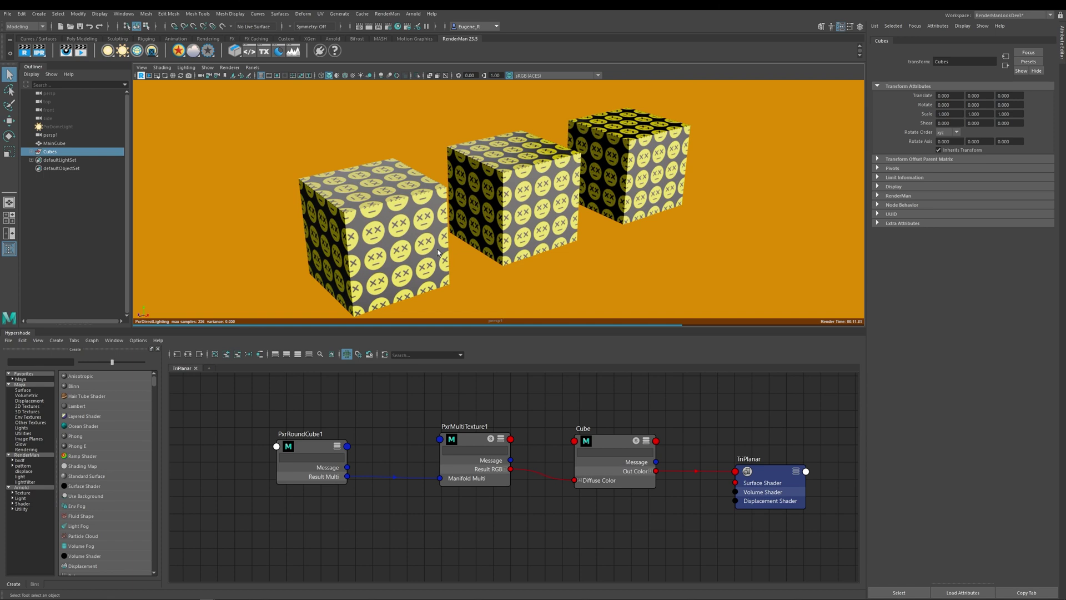
# Enable Random Orientation on PxrRoundCube1 and set its random source to Object Name.
pyautogui.click(307, 447)
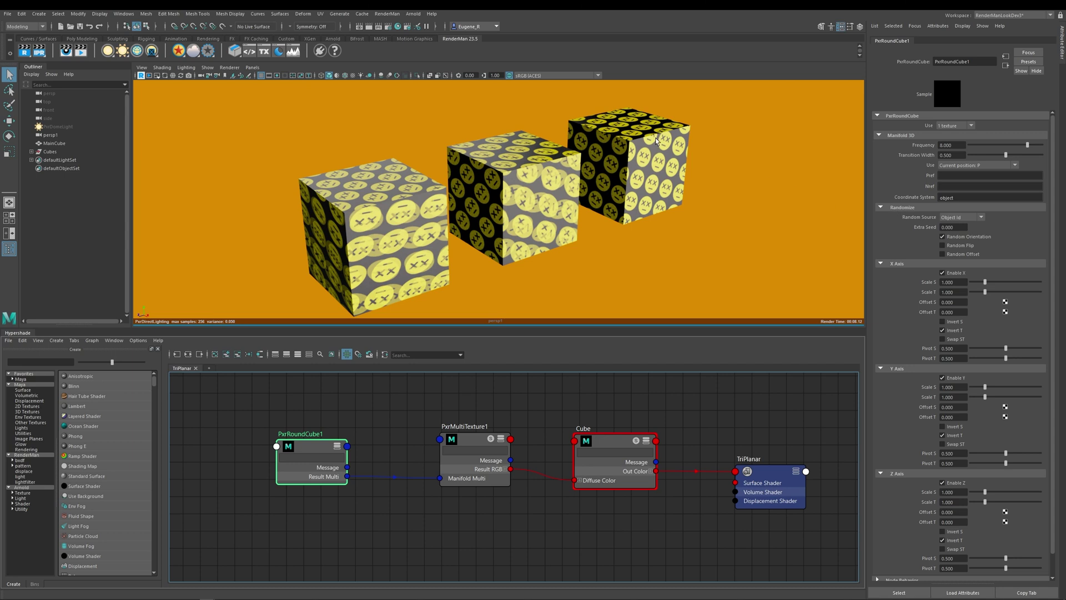
pyautogui.click(959, 217)
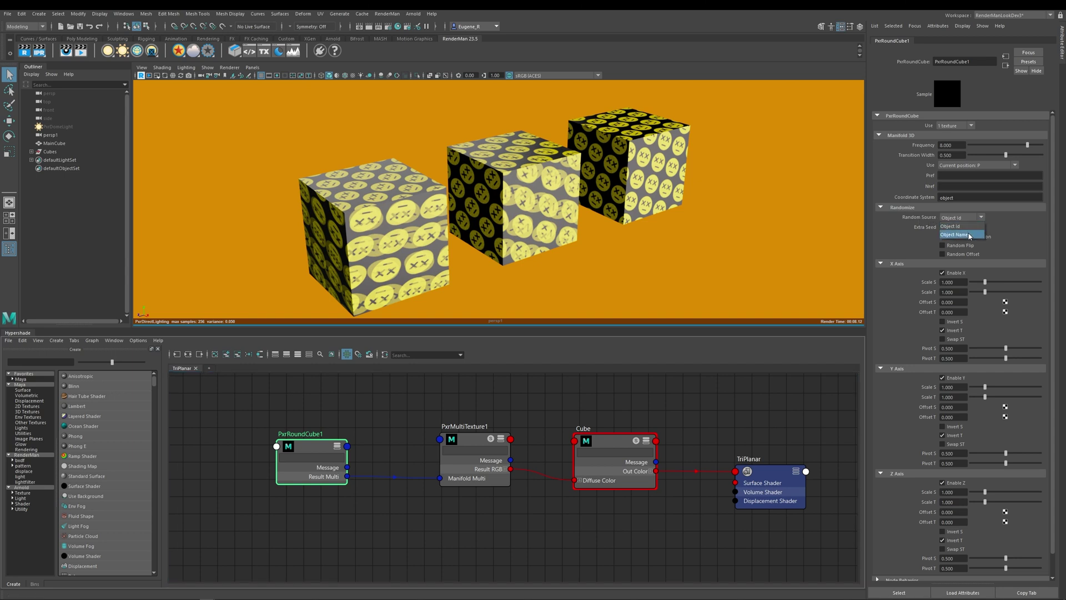
pyautogui.click(963, 235)
# Test Random Flip and Random Offset without Random Orientation, and finish with all three randomize options enabled.
pyautogui.click(972, 237)
pyautogui.click(969, 246)
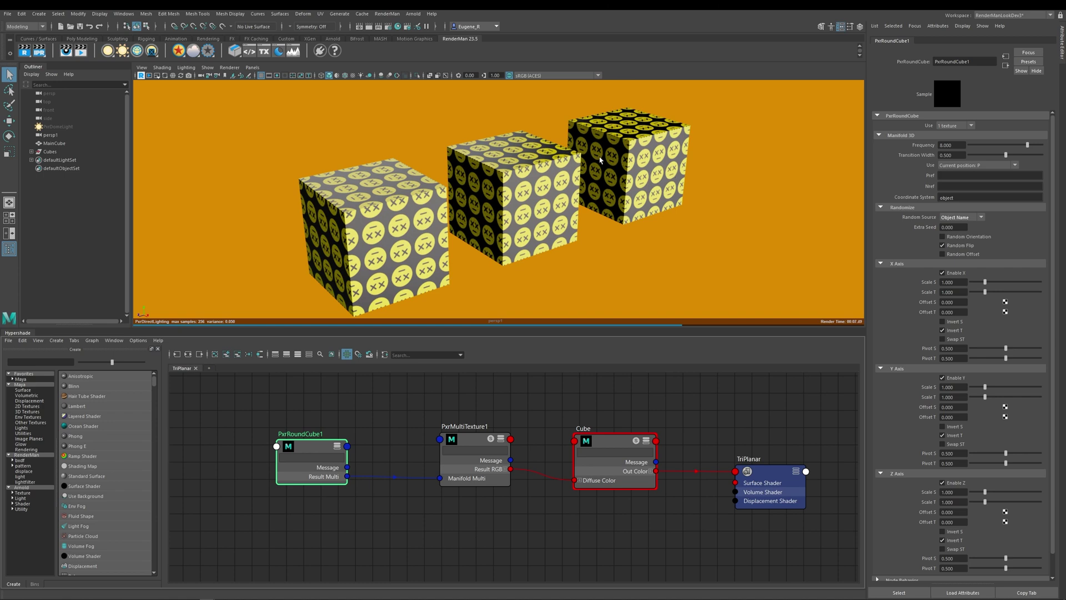
pyautogui.click(971, 254)
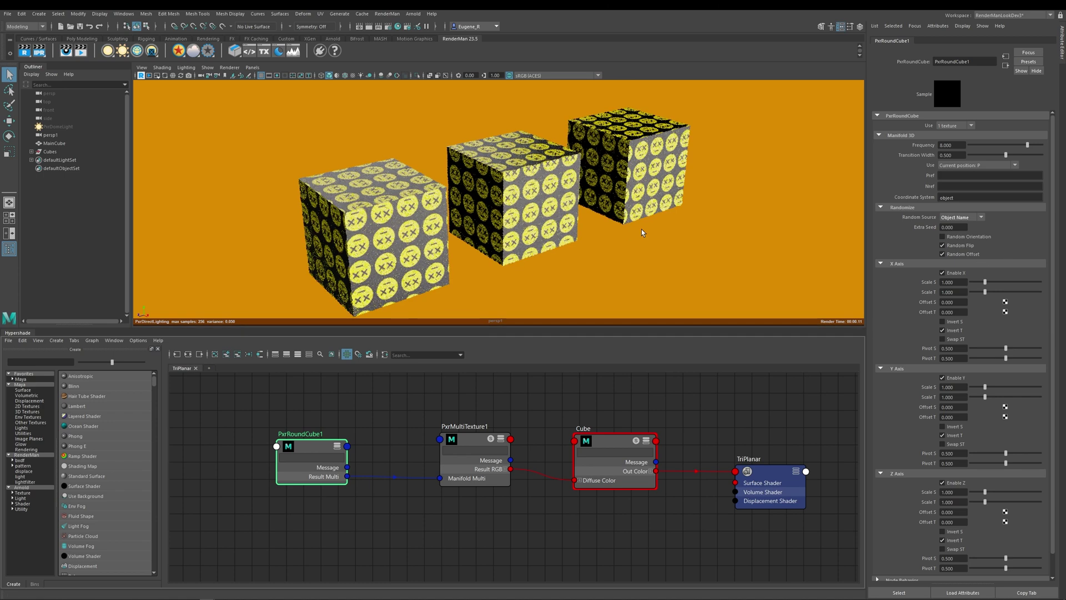
pyautogui.click(969, 237)
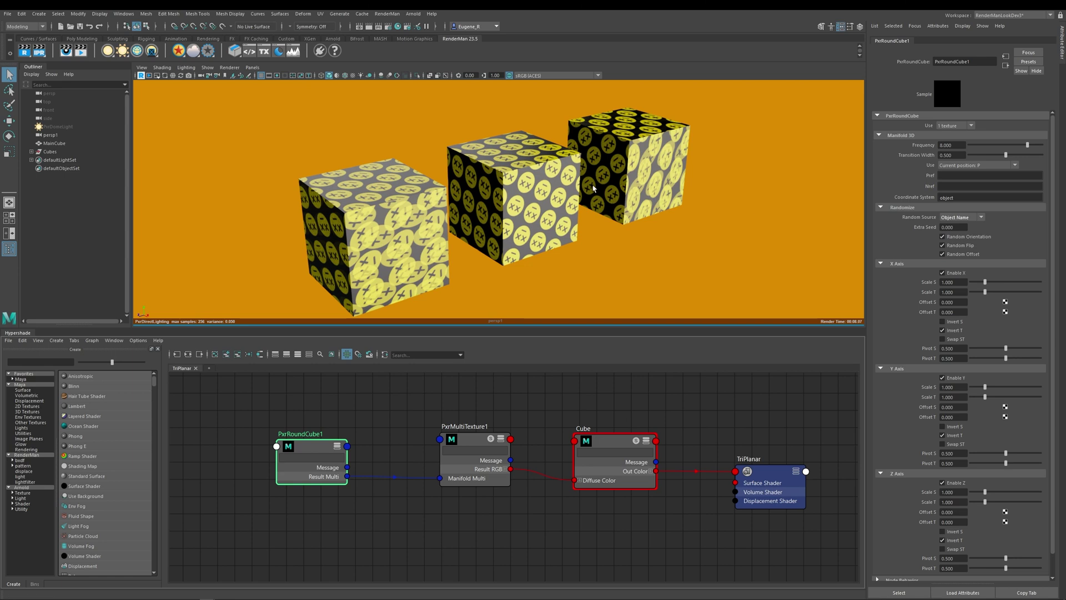
# Turn off Random Offset, Random Flip and Random Orientation on PxrRoundCube1, and hide the Cubes group to isolate MainCube.
pyautogui.click(962, 254)
pyautogui.click(961, 246)
pyautogui.click(963, 238)
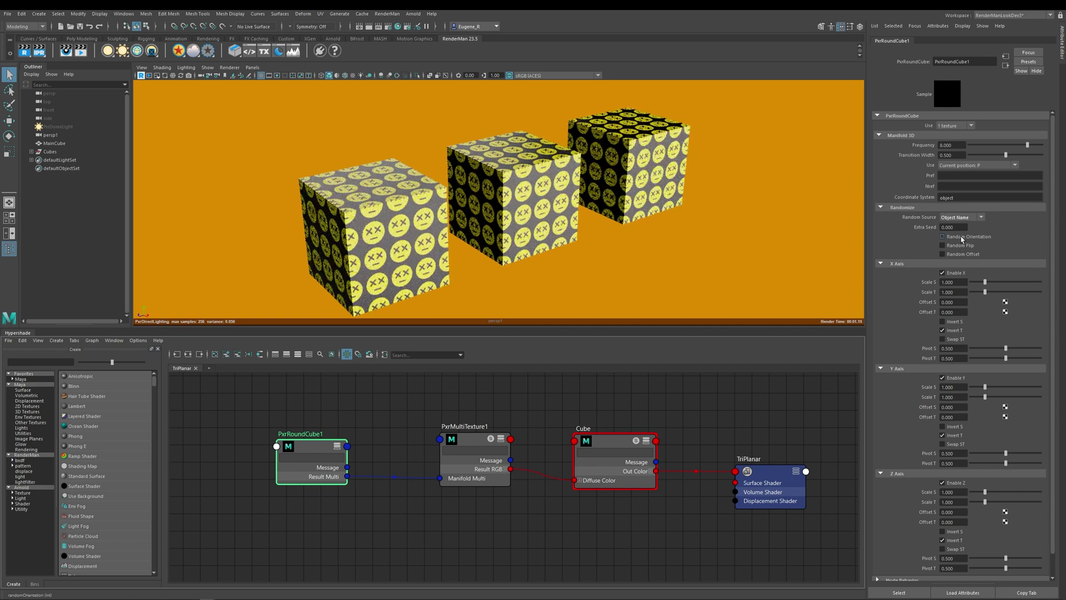
pyautogui.click(72, 153)
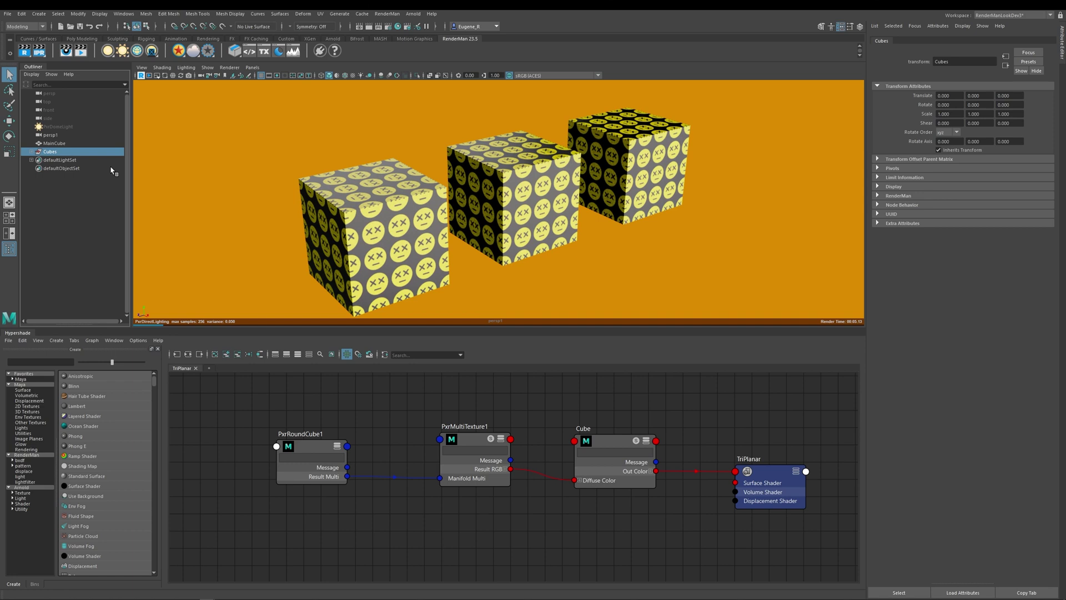
pyautogui.hotkey('ctrl', 'h')
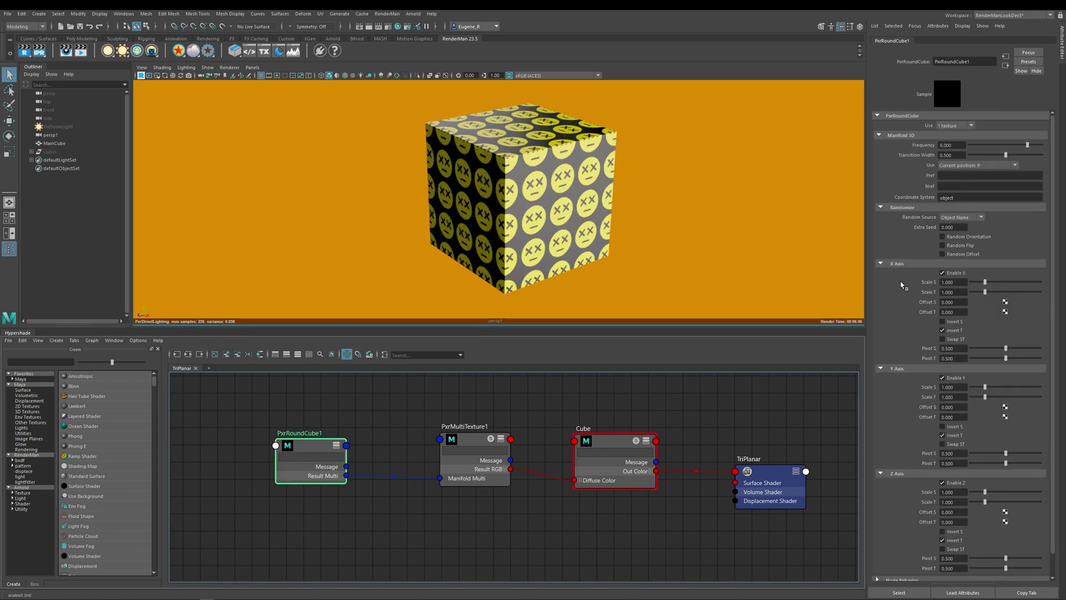
# Disable the X, Y and Z axis projections on PxrRoundCube1.
pyautogui.click(954, 273)
pyautogui.click(954, 378)
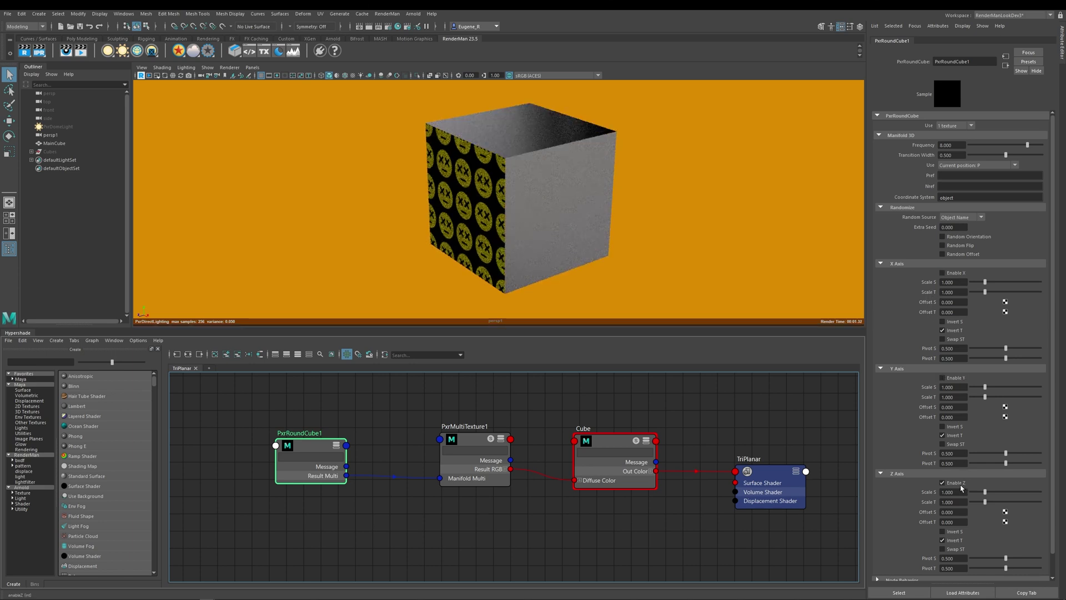
pyautogui.click(961, 484)
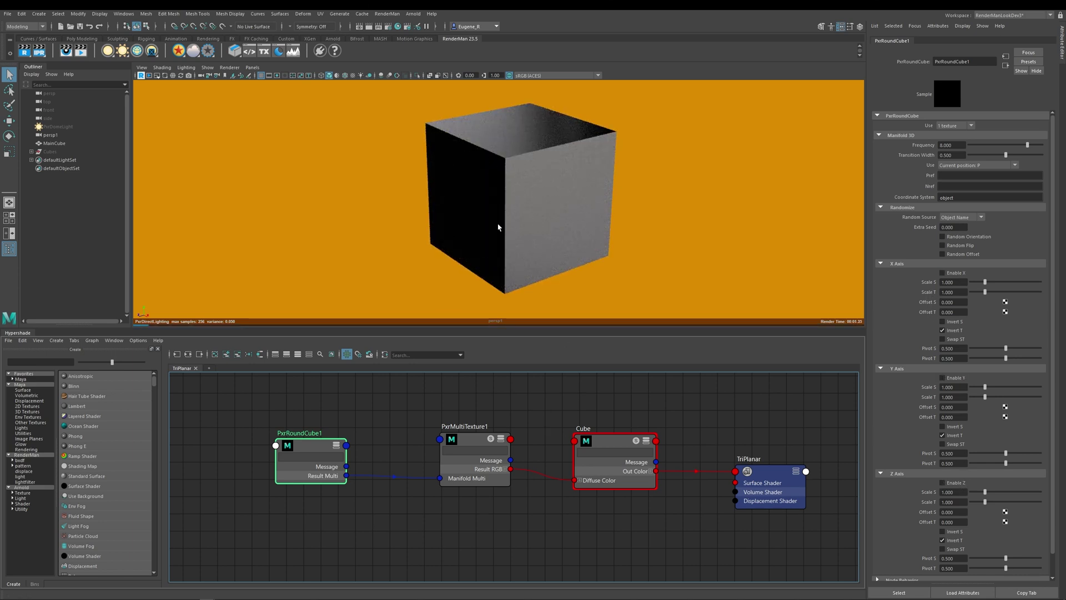
# Test the PxrRoundCube1 projections one at a time on MainCube, enabling only Y, only X and only Z.
pyautogui.click(955, 380)
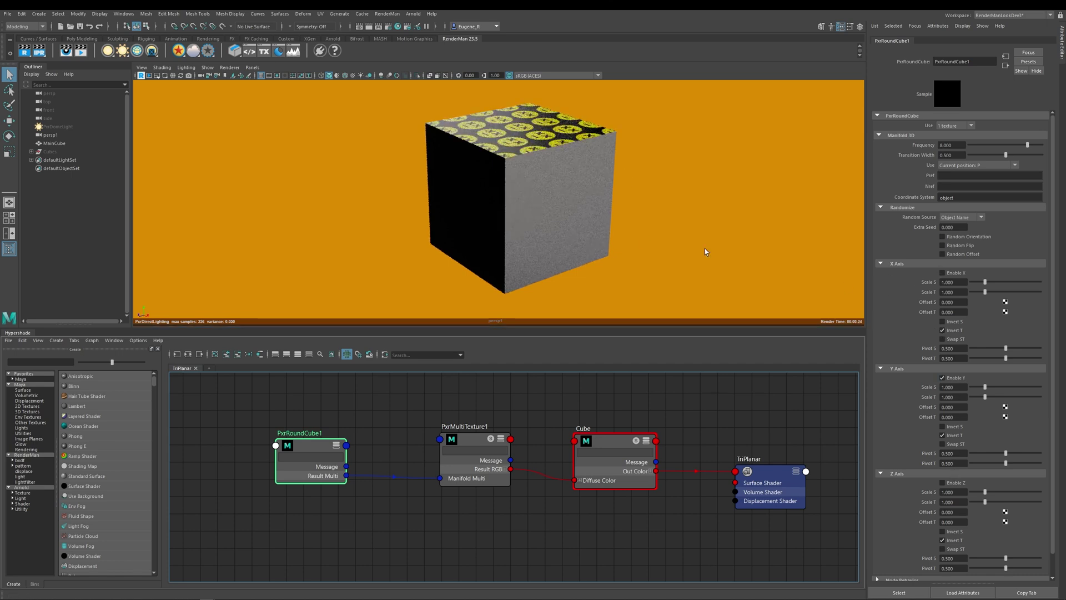
pyautogui.click(963, 385)
pyautogui.press('Tab')
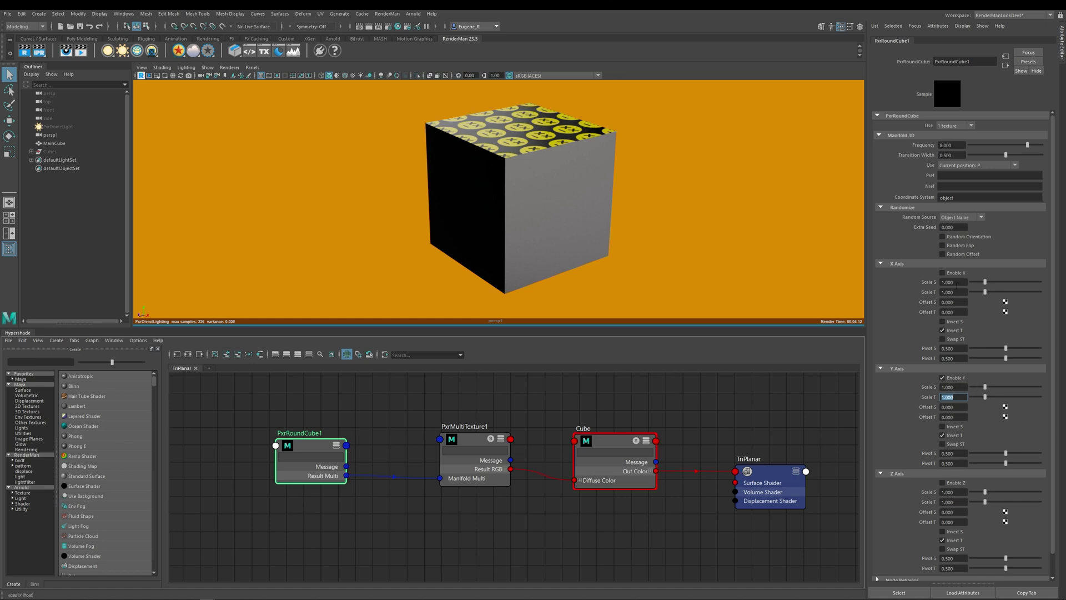
pyautogui.click(950, 273)
pyautogui.click(955, 378)
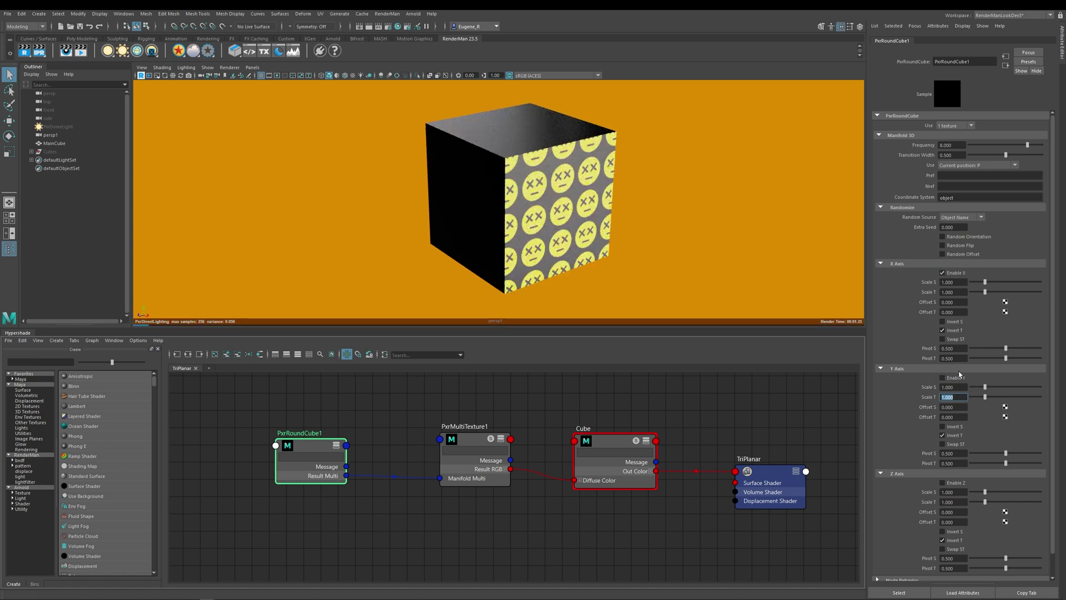
pyautogui.click(959, 273)
pyautogui.click(954, 483)
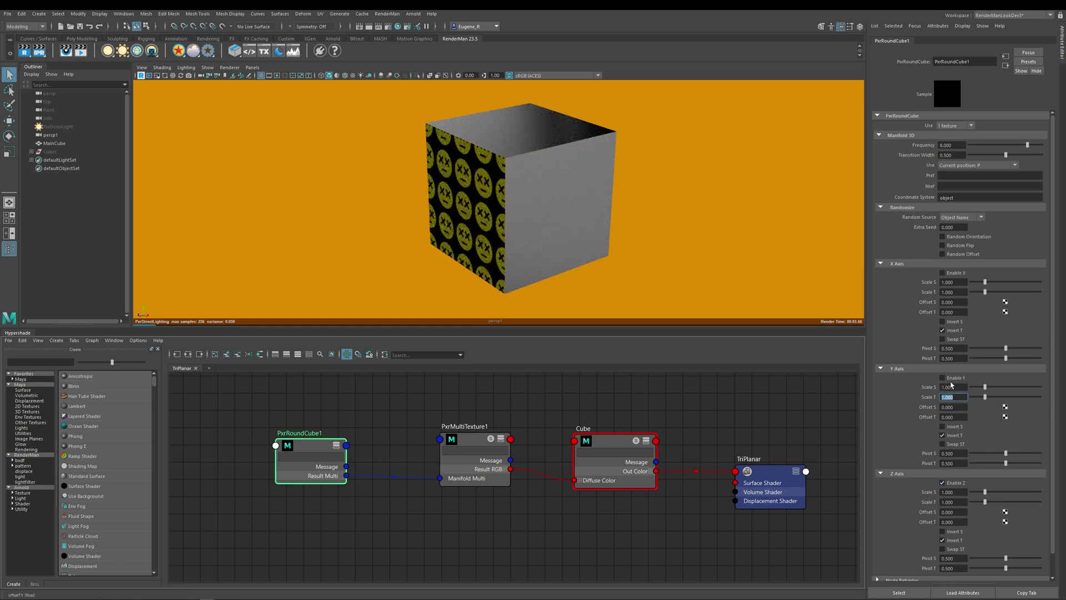
# Unhide the Cubes group and re-enable the X and Y axis projections alongside Z on PxrRoundCube1.
pyautogui.click(67, 152)
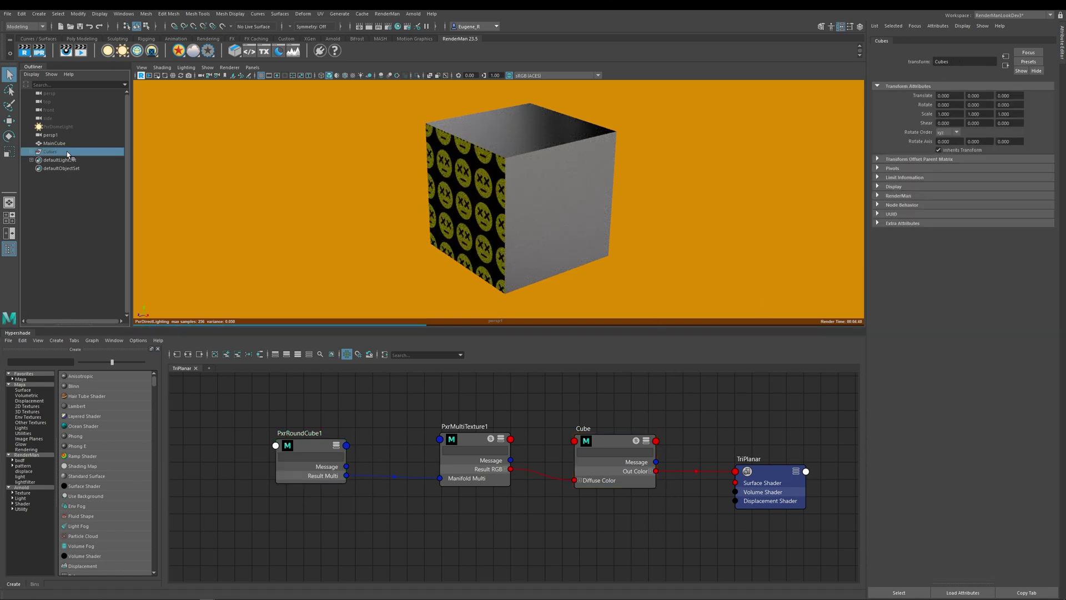
pyautogui.hotkey('shift', 'h')
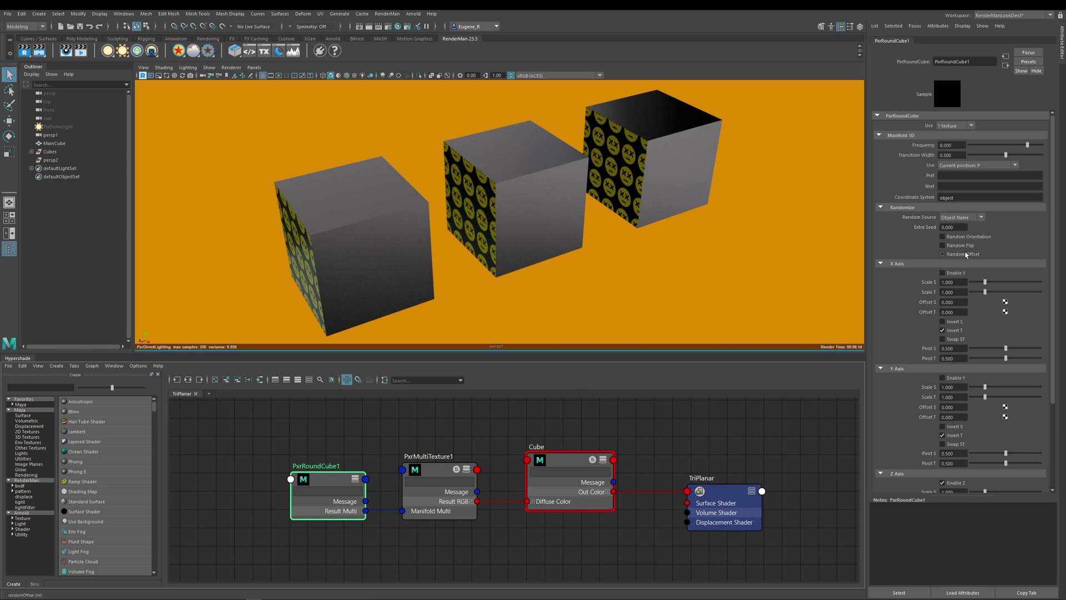
pyautogui.click(961, 272)
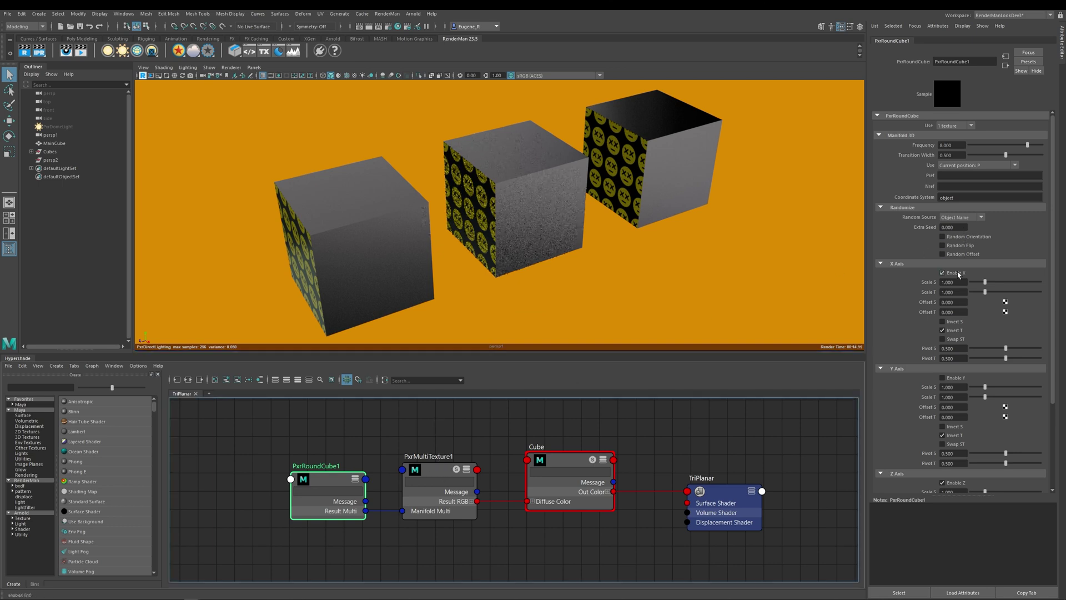
pyautogui.click(954, 379)
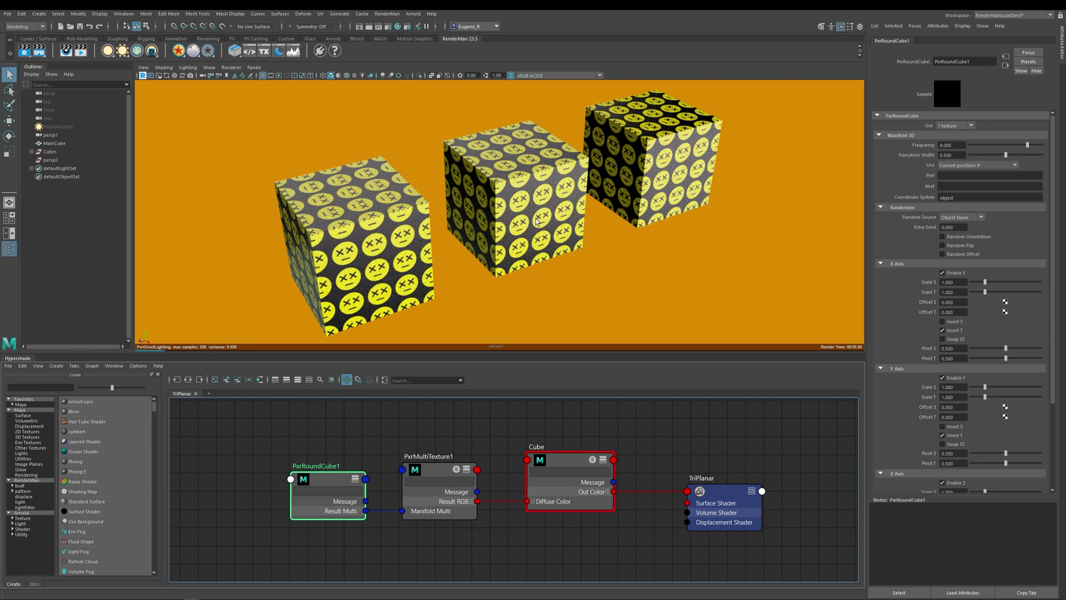
# Load wing_decal_trans.png.tex as Filename 1 and R_decal_trans.png.tex as Filename 2 on PxrMultiTexture1.
pyautogui.click(439, 473)
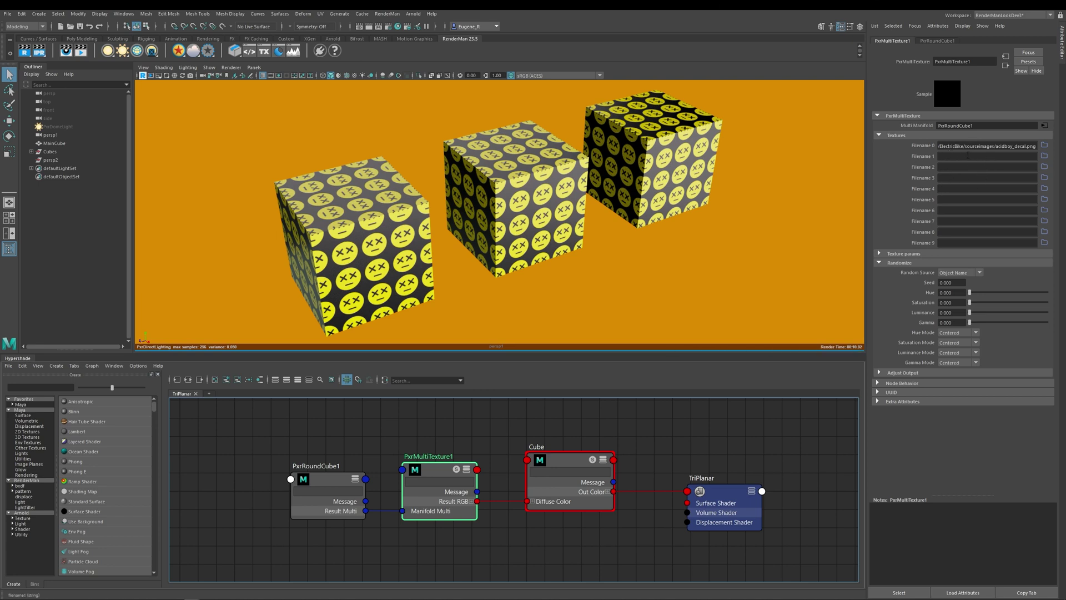
pyautogui.click(1044, 156)
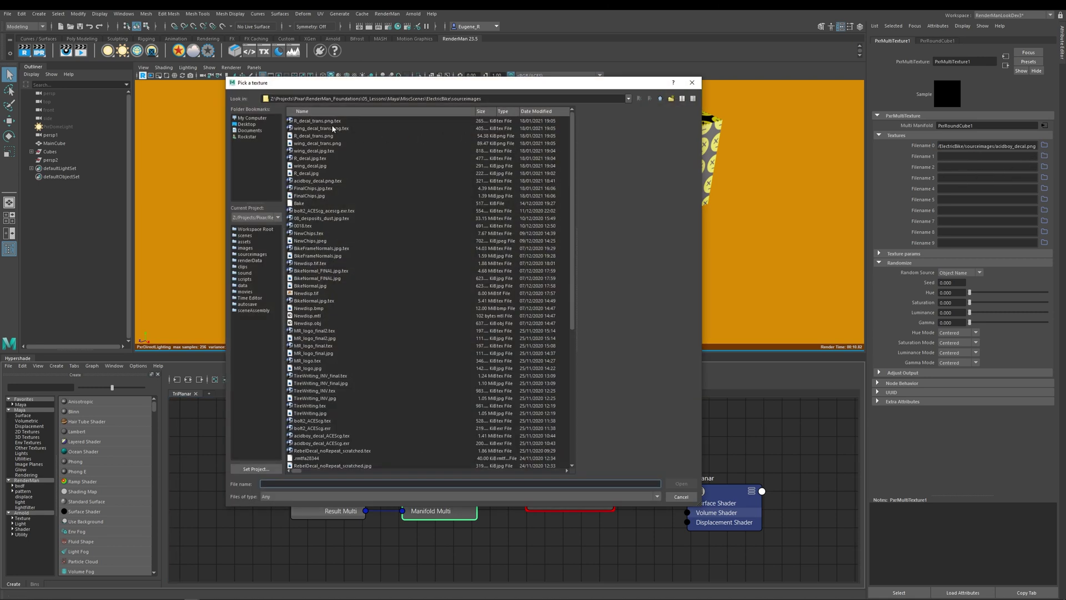
pyautogui.doubleClick(332, 128)
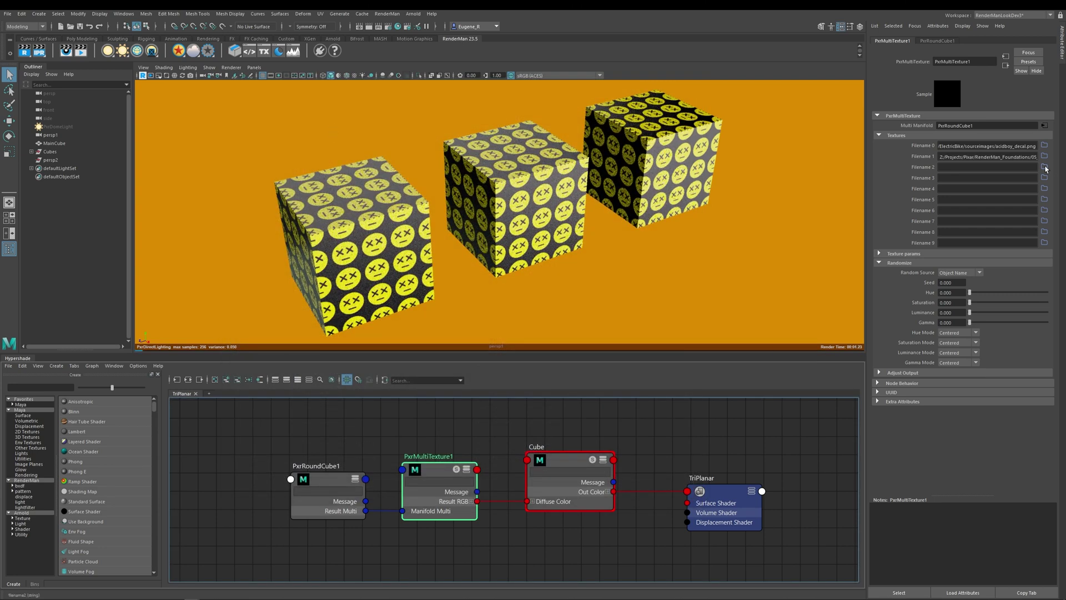
pyautogui.click(1045, 167)
pyautogui.doubleClick(315, 121)
# Set PxrRoundCube1 to use 3 textures so each projection axis gets its own image.
pyautogui.click(333, 482)
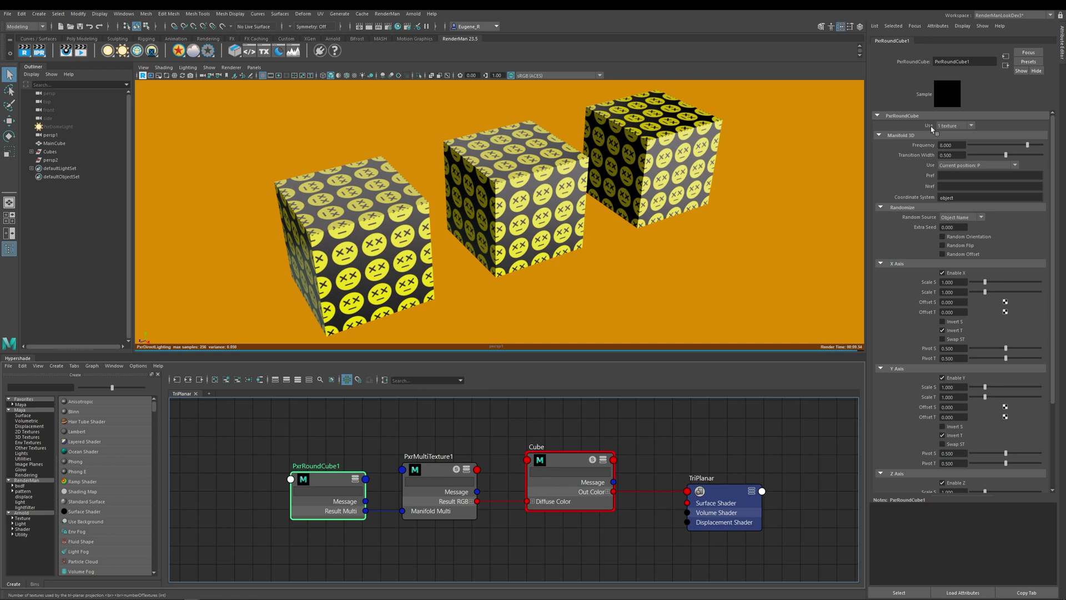
pyautogui.click(960, 127)
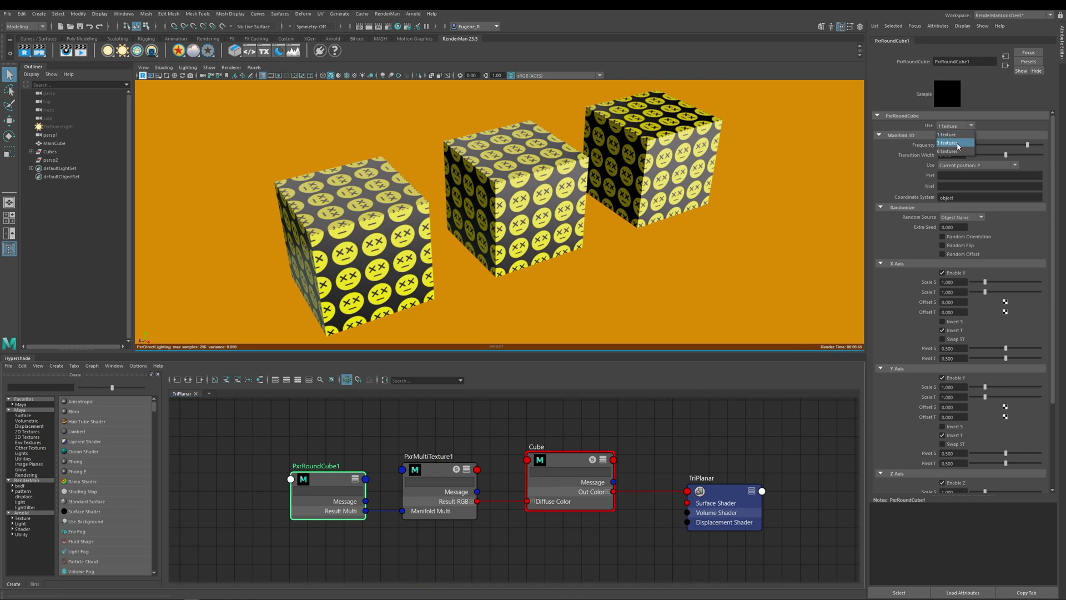
pyautogui.click(959, 143)
# Test PxrMultiTexture1 randomization with hue 0.543, saturation 0.755 and luminance 0.717, and reset all three to 0.
pyautogui.click(1005, 66)
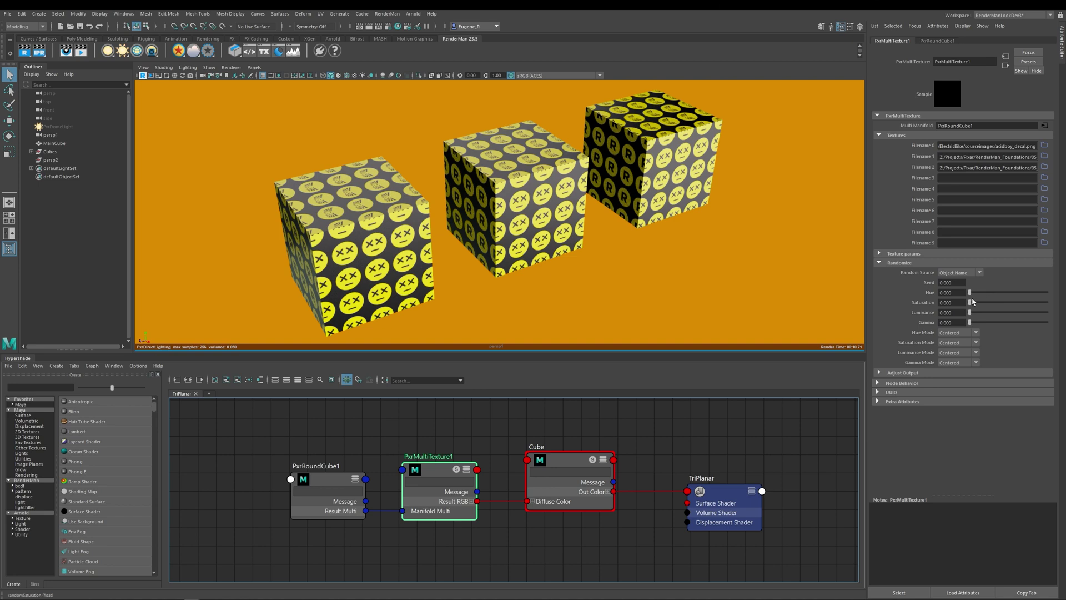
pyautogui.moveTo(978, 300); pyautogui.dragTo(1012, 293)
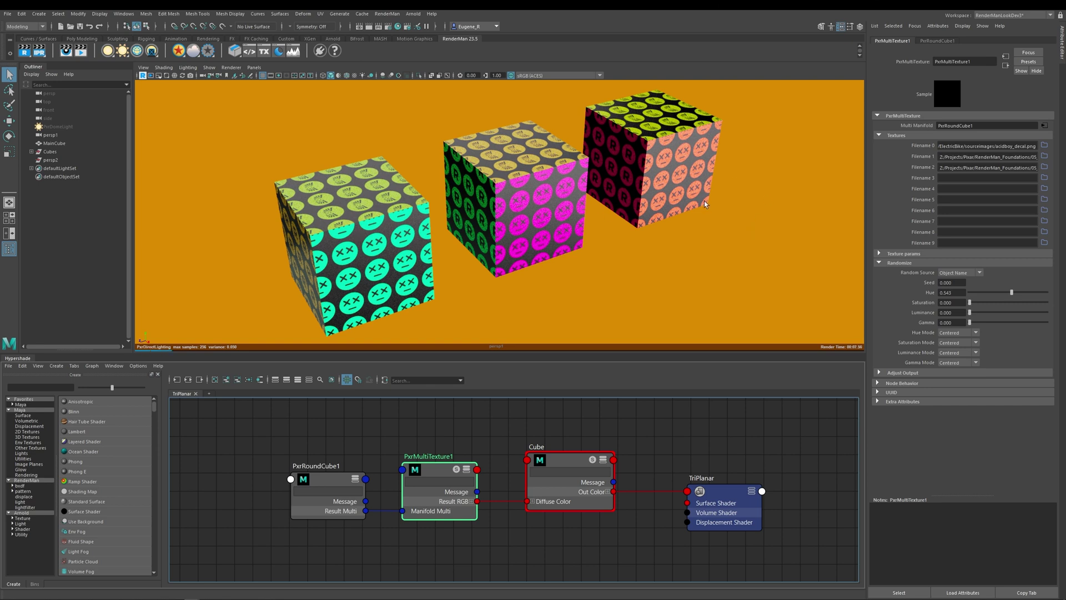
pyautogui.moveTo(981, 306); pyautogui.dragTo(1028, 303)
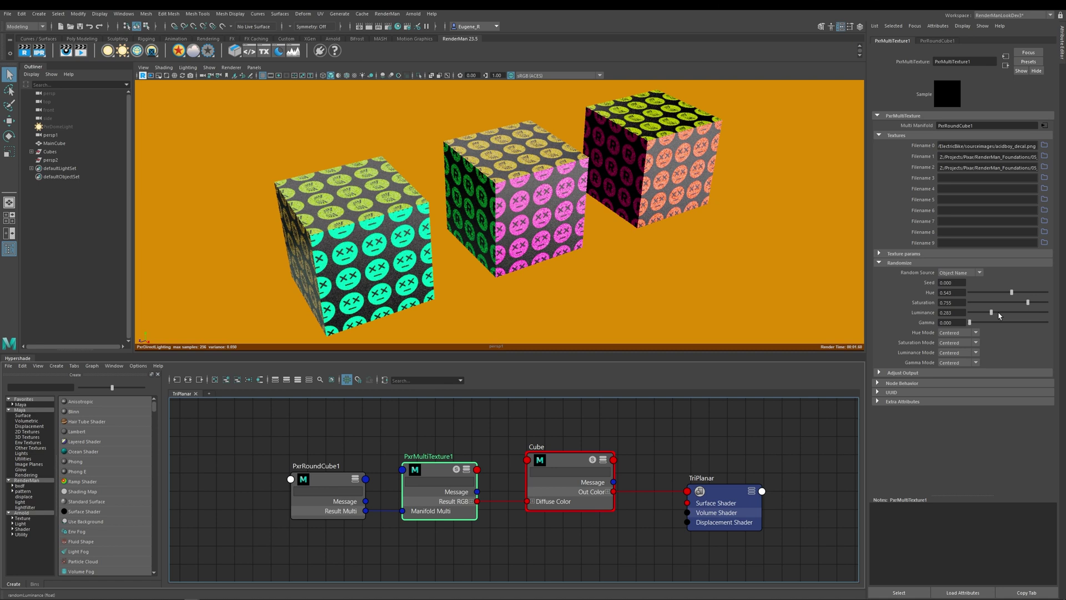
pyautogui.click(1025, 312)
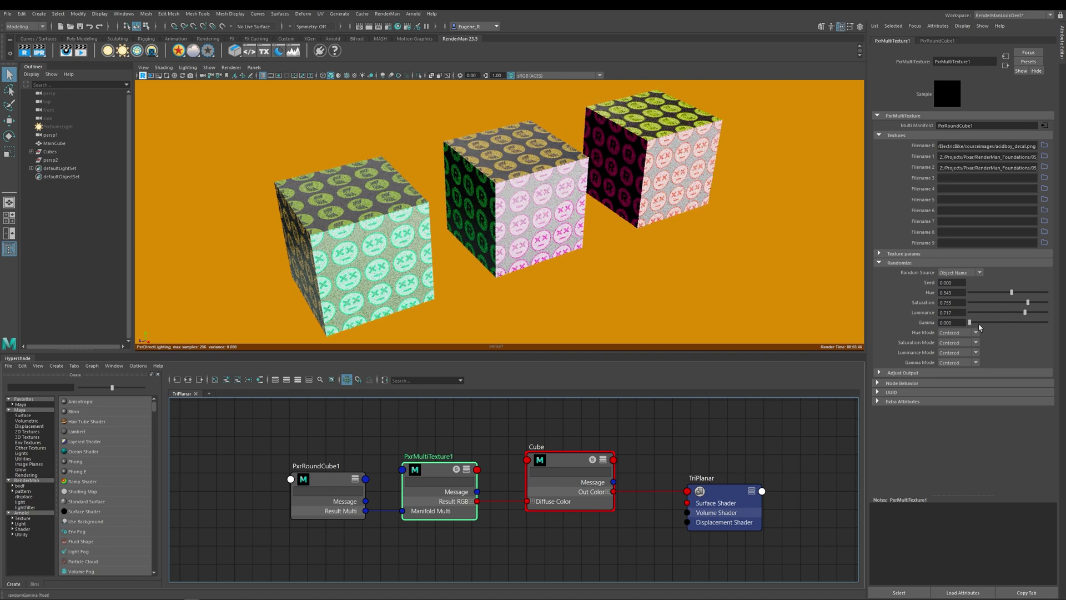
pyautogui.moveTo(1025, 312); pyautogui.dragTo(969, 293)
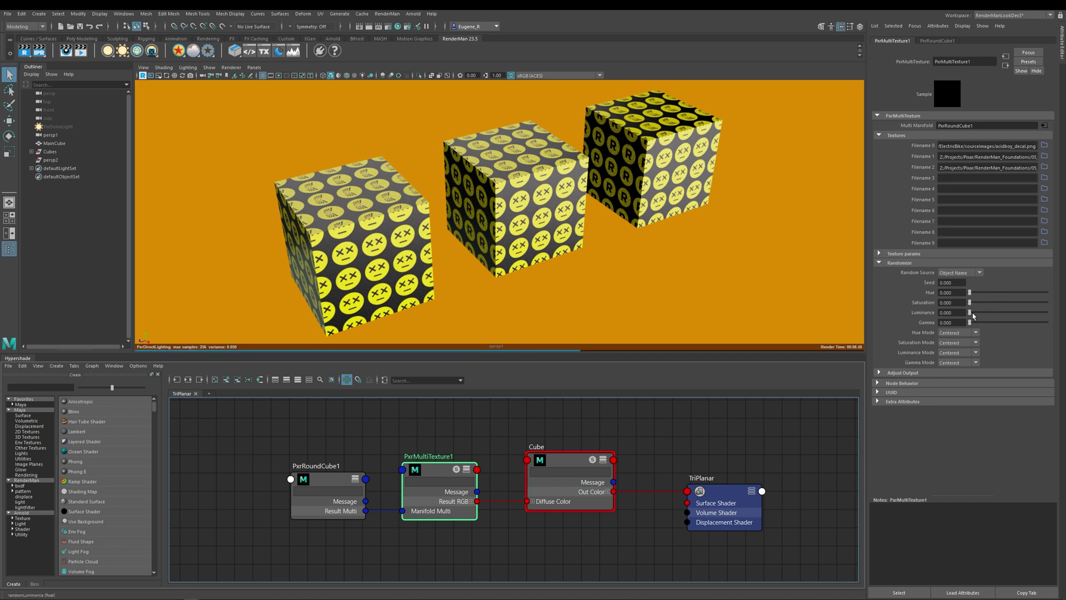
# Set luminance randomization to 0.815 and compare the Additive and Subtractive luminance modes before restoring Centered.
pyautogui.moveTo(970, 312); pyautogui.dragTo(1032, 312)
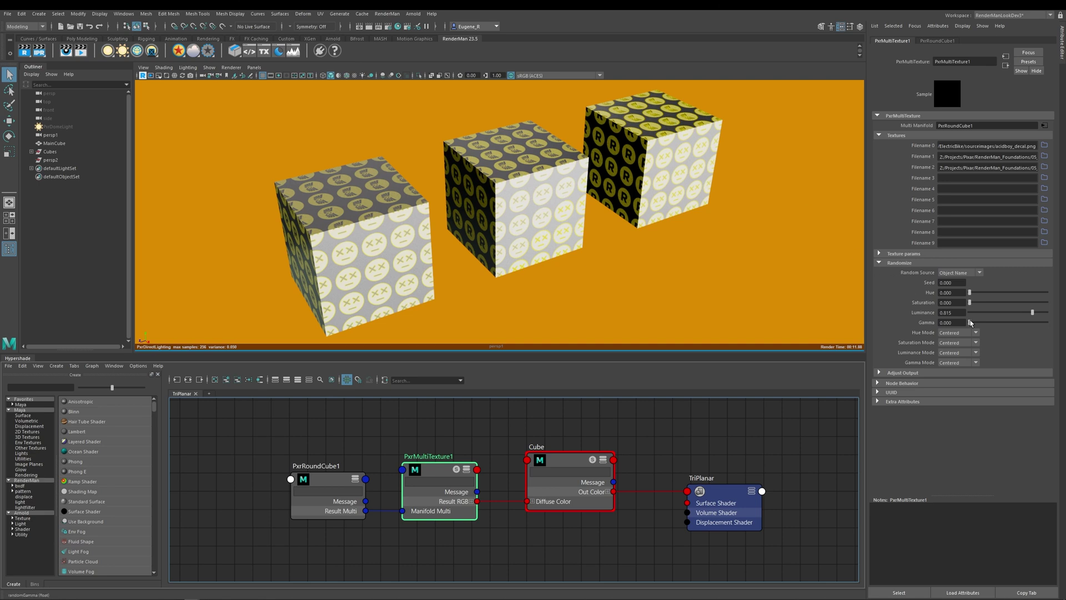
pyautogui.click(974, 354)
pyautogui.click(962, 370)
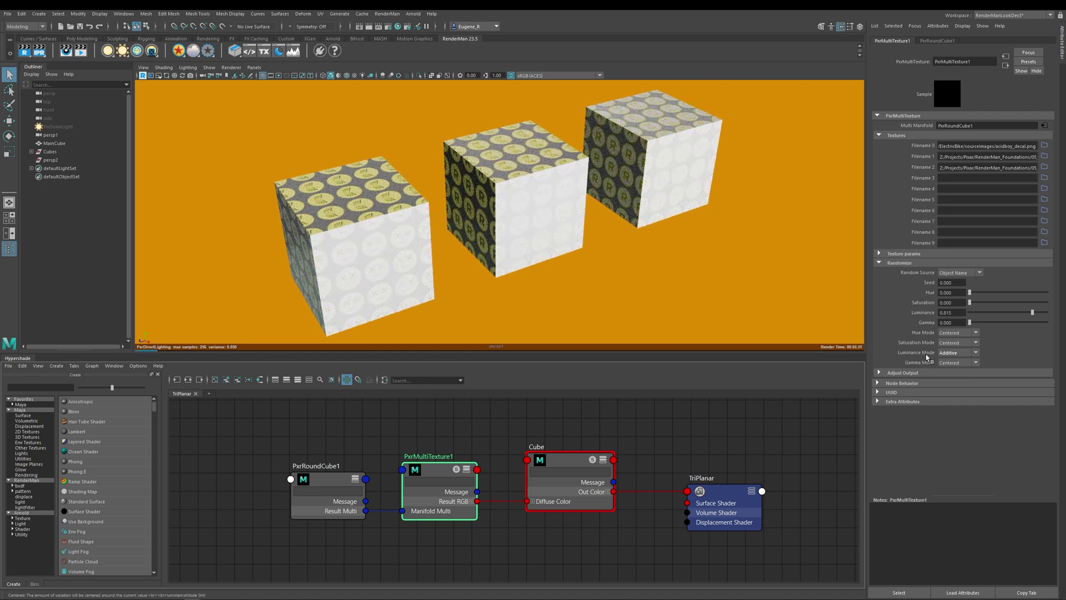
pyautogui.click(953, 353)
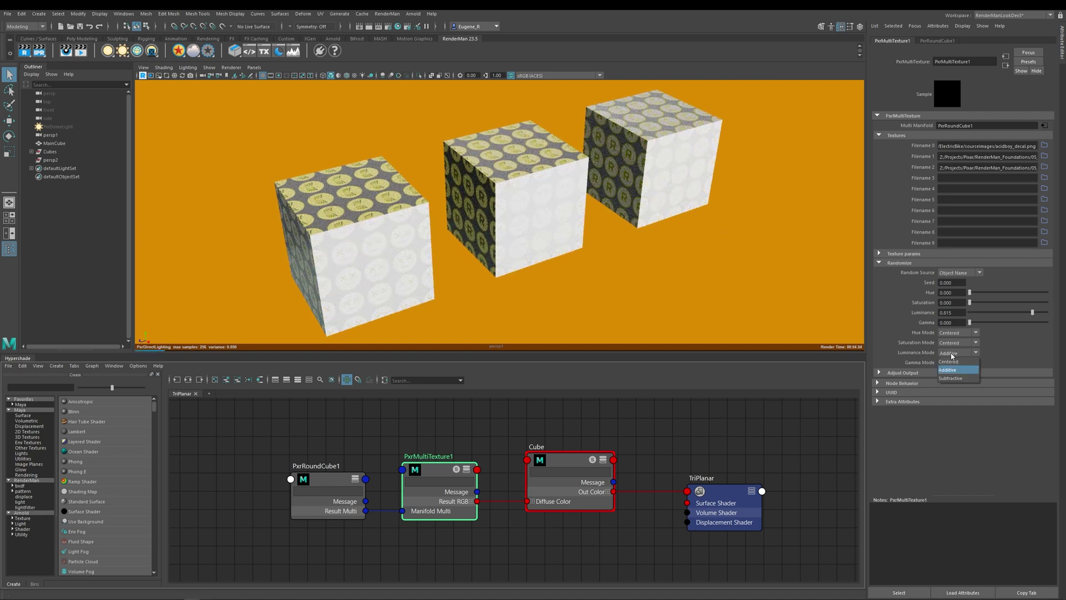
pyautogui.click(955, 379)
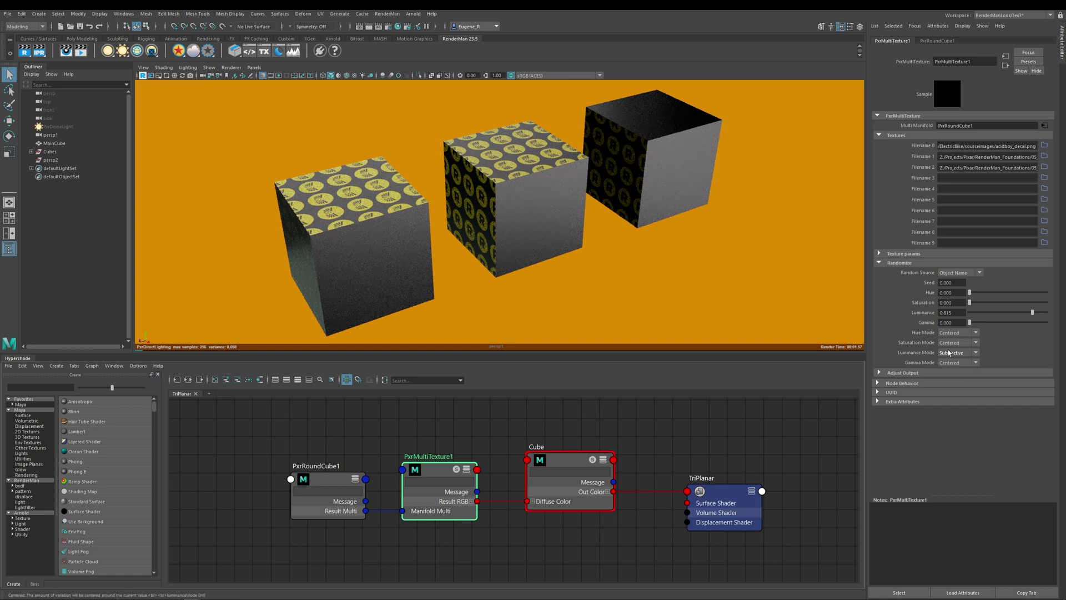
pyautogui.click(960, 352)
pyautogui.click(960, 360)
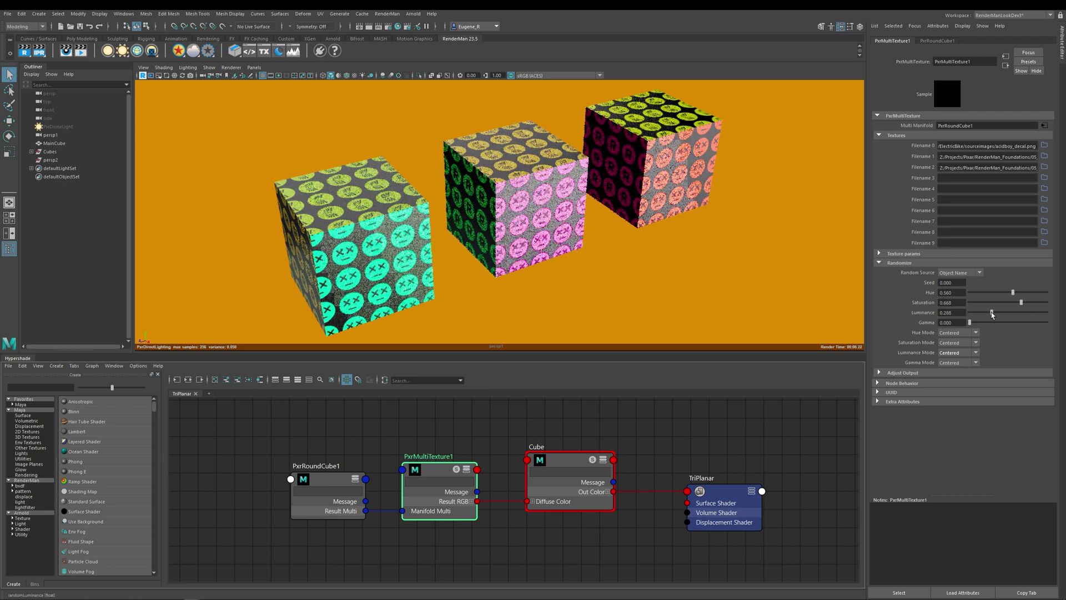
# Randomize PxrMultiTexture1 with hue 0.560, saturation 0.668 and luminance 0.120, and compare random source Object Id with Object Name.
pyautogui.moveTo(984, 315); pyautogui.dragTo(979, 313)
pyautogui.click(959, 273)
pyautogui.click(954, 282)
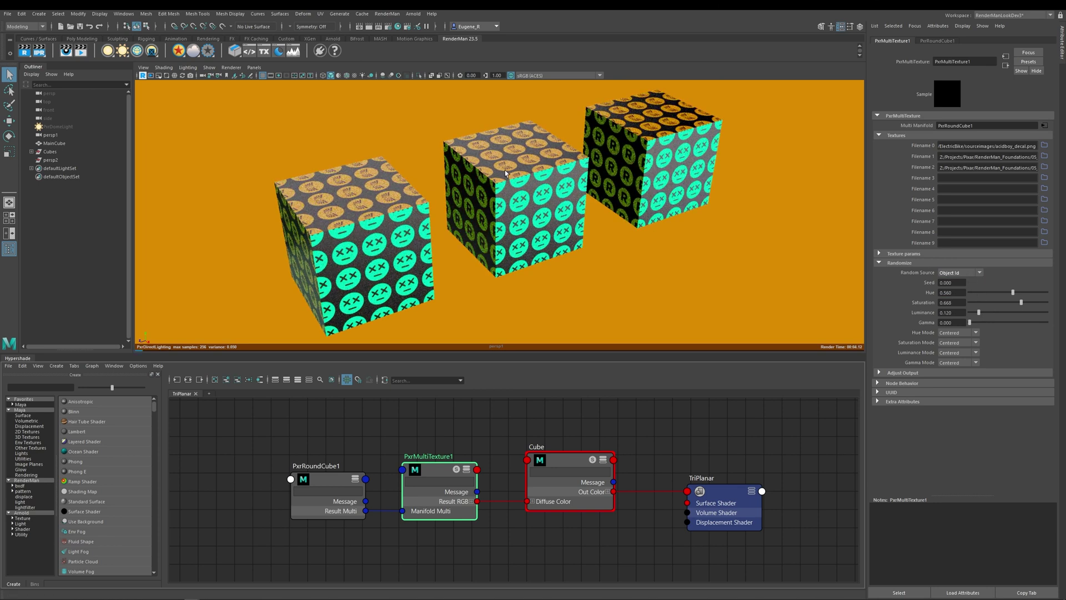
pyautogui.click(971, 273)
pyautogui.click(968, 288)
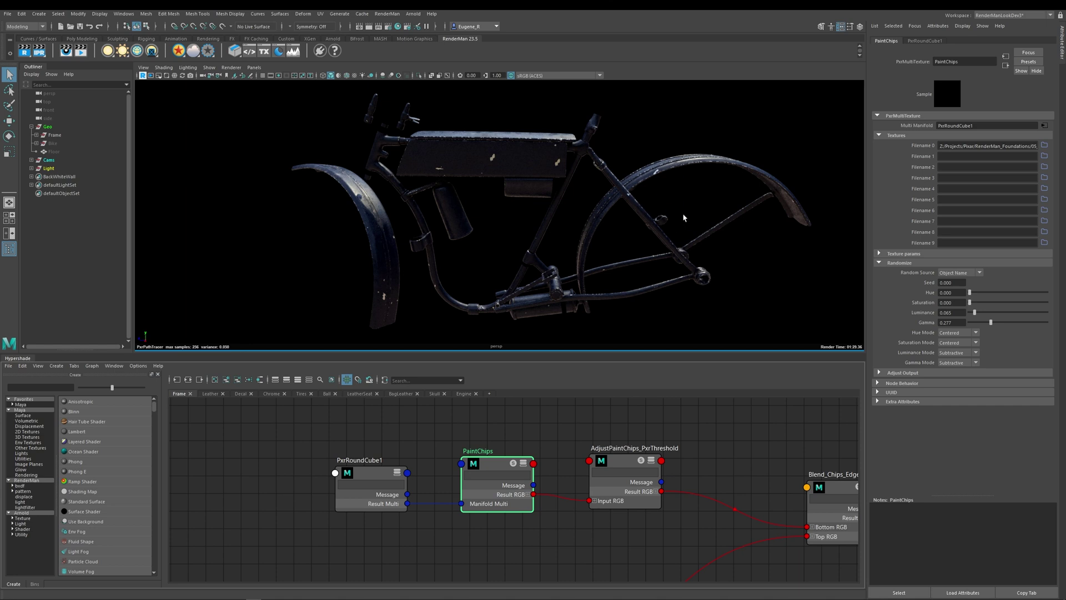
# Review the bike frame's PxrRoundCube1 settings and solo the PaintChips texture node.
pyautogui.click(355, 480)
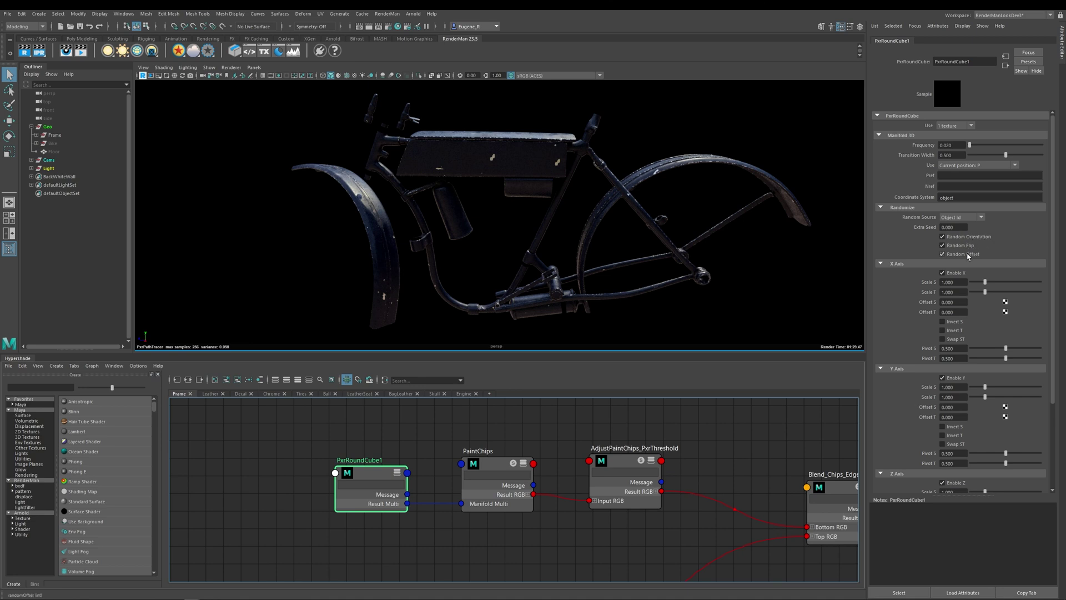
pyautogui.click(514, 467)
pyautogui.click(514, 465)
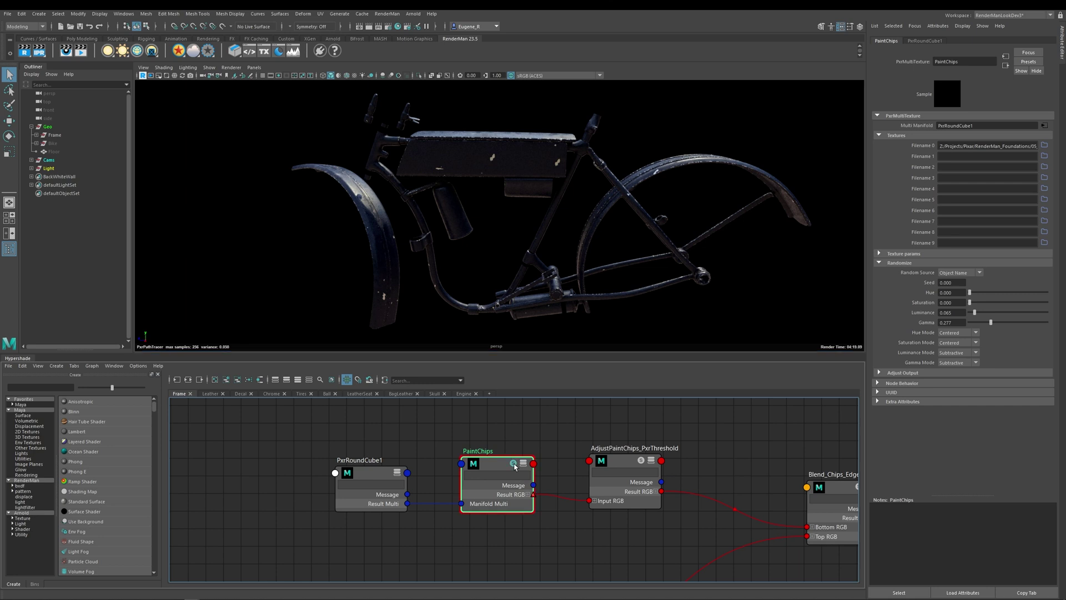